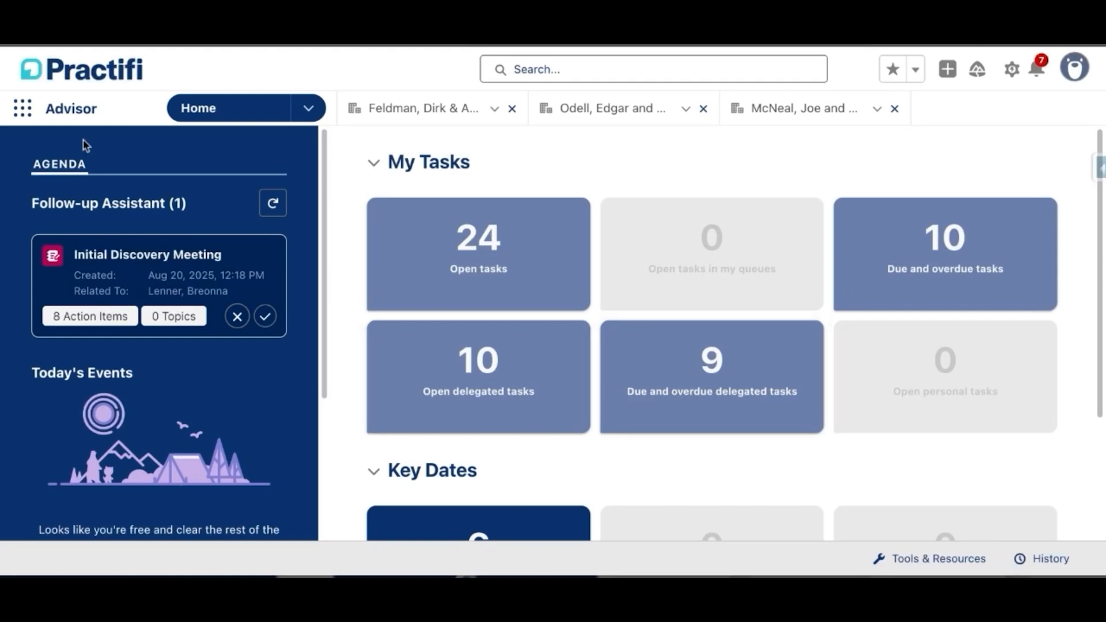
Step: Switch to the Settings app and open the Smart Process Builder page
{"action": "left_click", "coordinate": [23, 109]}
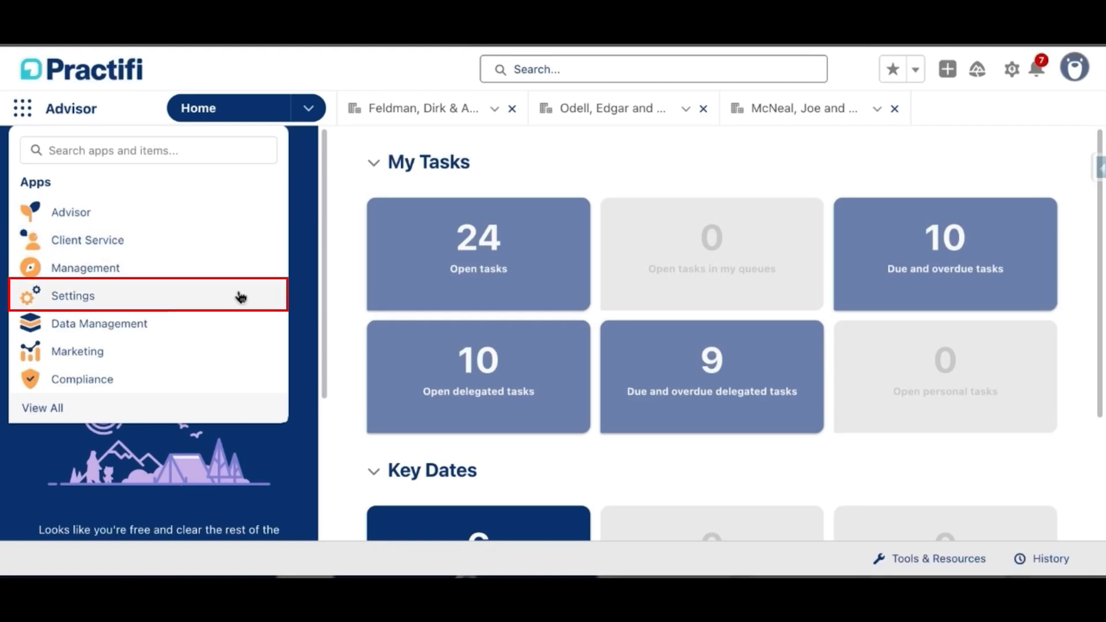
{"action": "left_click", "coordinate": [241, 298]}
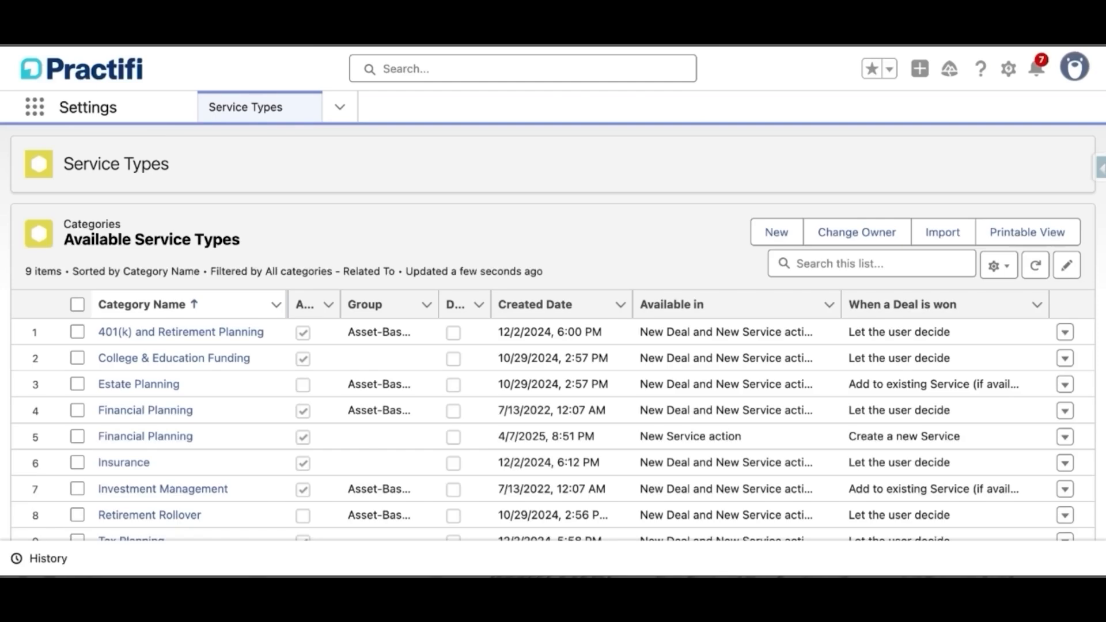
{"action": "left_click", "coordinate": [341, 109]}
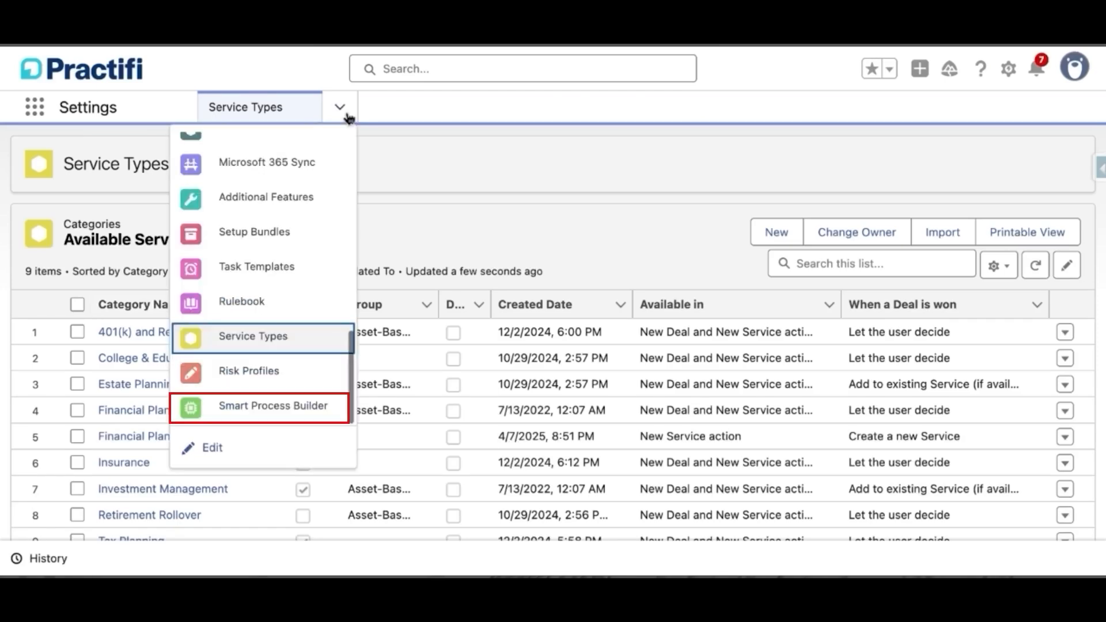
{"action": "left_click", "coordinate": [345, 405]}
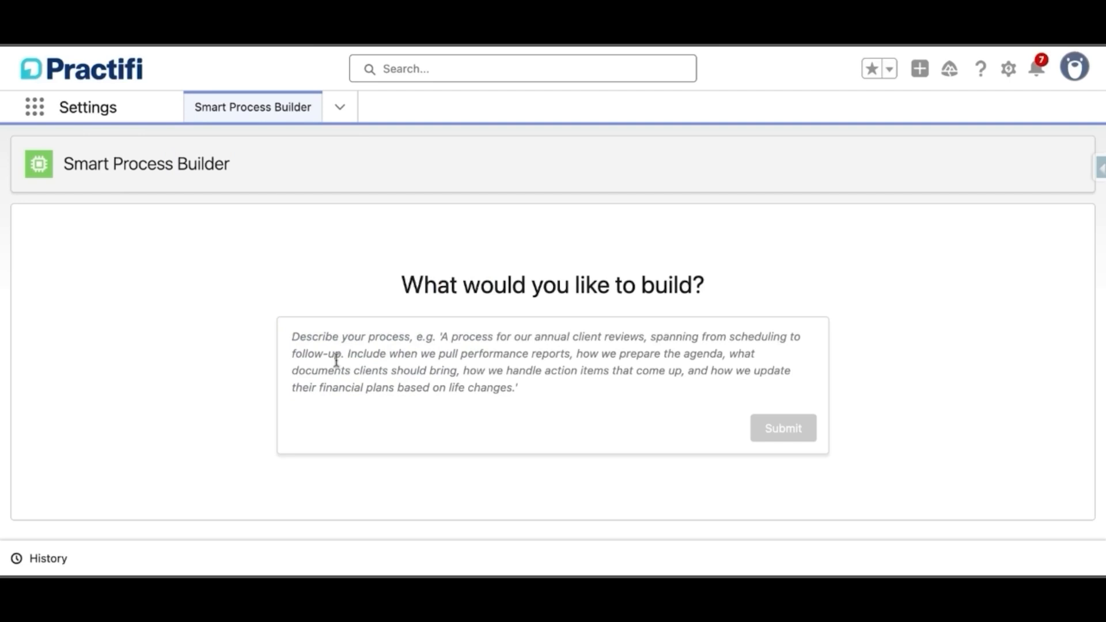
Step: Submit a prompt for a post meeting process called "meeting follow up", covering sending meeting notes, scheduling the next meeting appointment and updating client records as needed
{"action": "left_click", "coordinate": [292, 338]}
{"action": "type", "text": "Create a post meeting process called meeting follow up"}
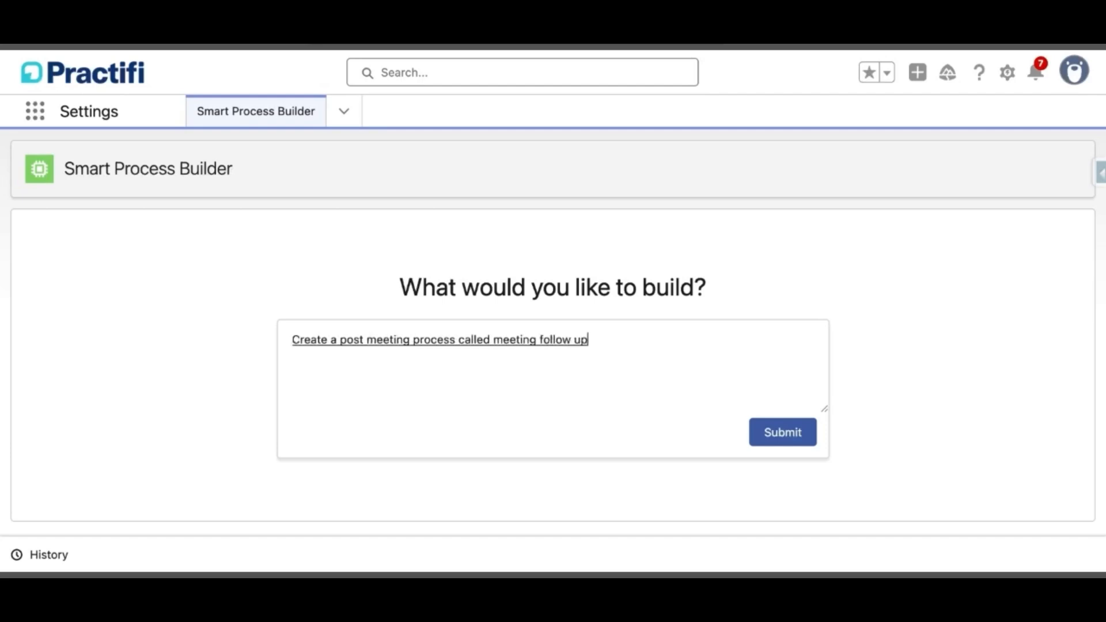
{"action": "type", "text": "."}
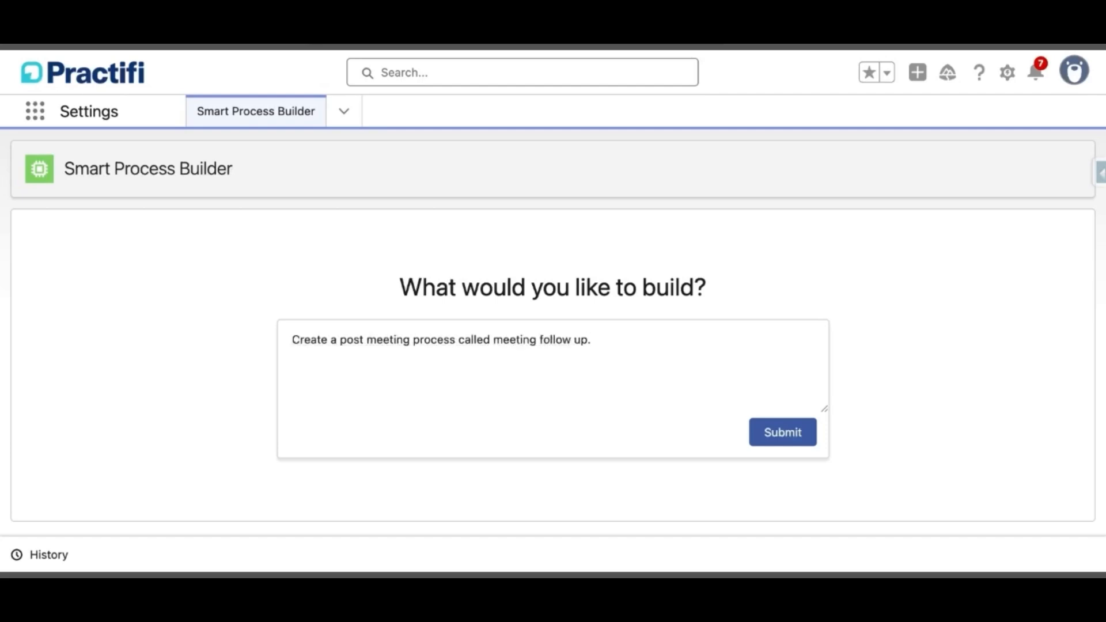
{"action": "type", "text": " This process involves sending meeting notes"}
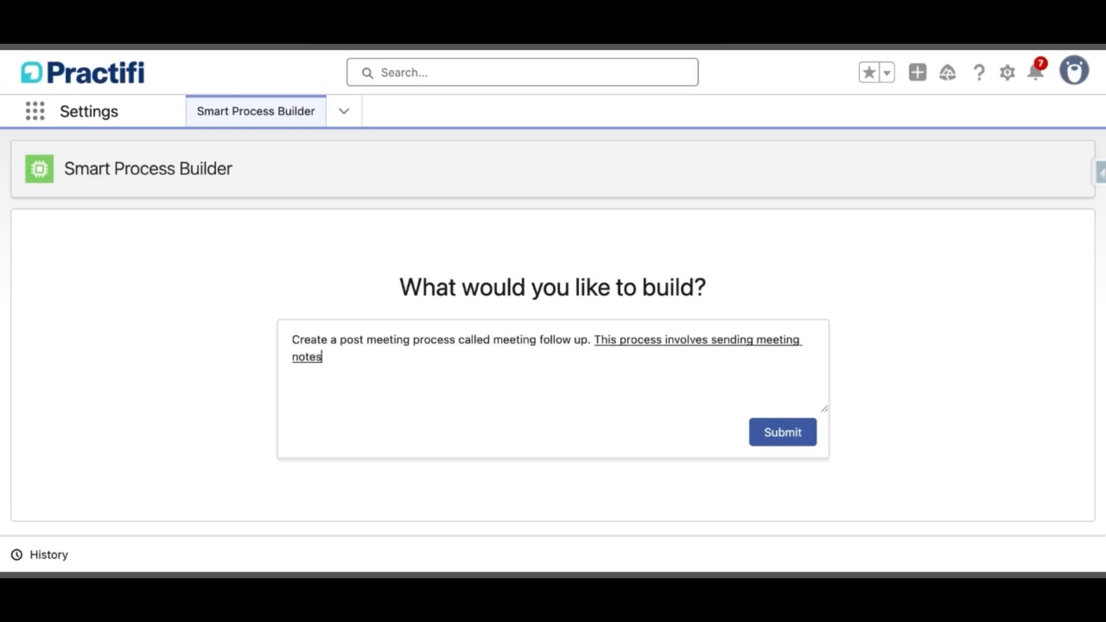
{"action": "type", "text": " scheduling the next meeting appointment and updating"}
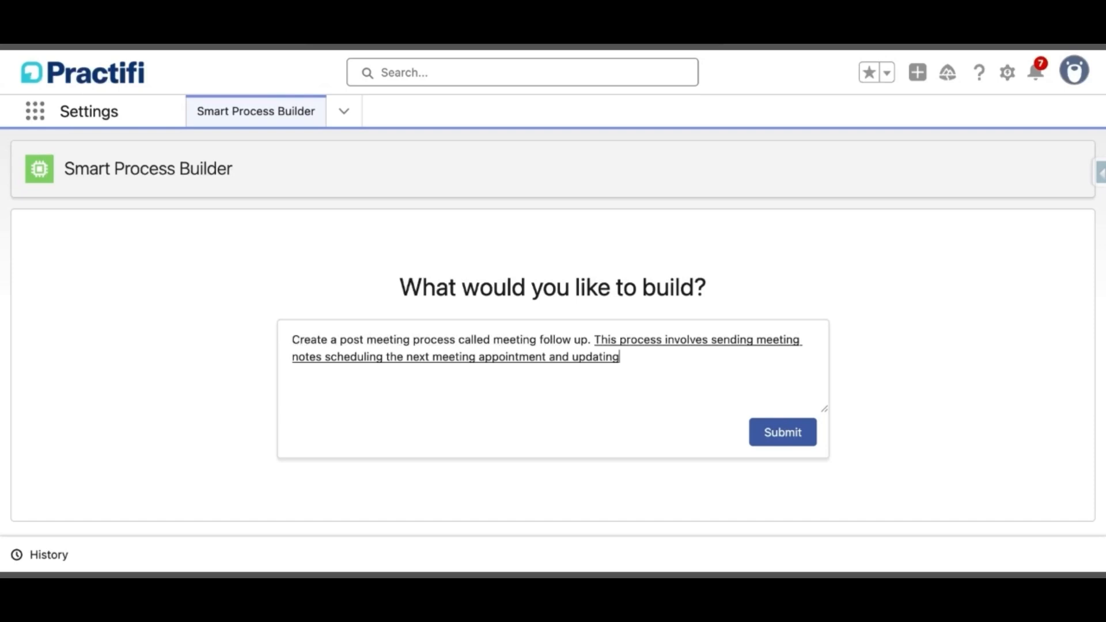
{"action": "type", "text": " client records as needed."}
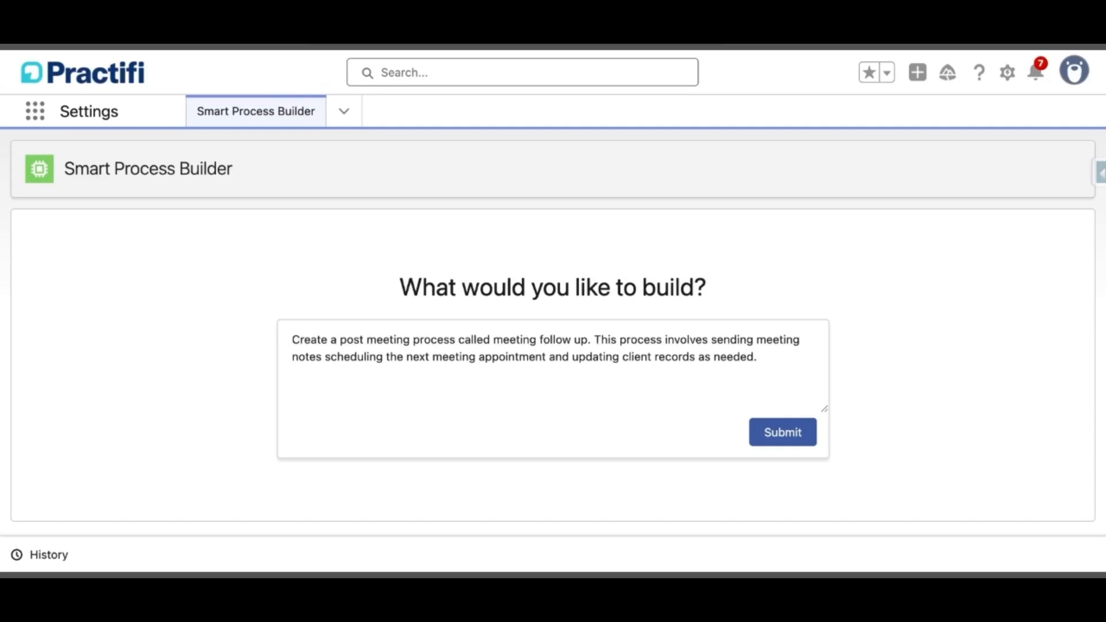
{"action": "left_click", "coordinate": [813, 438]}
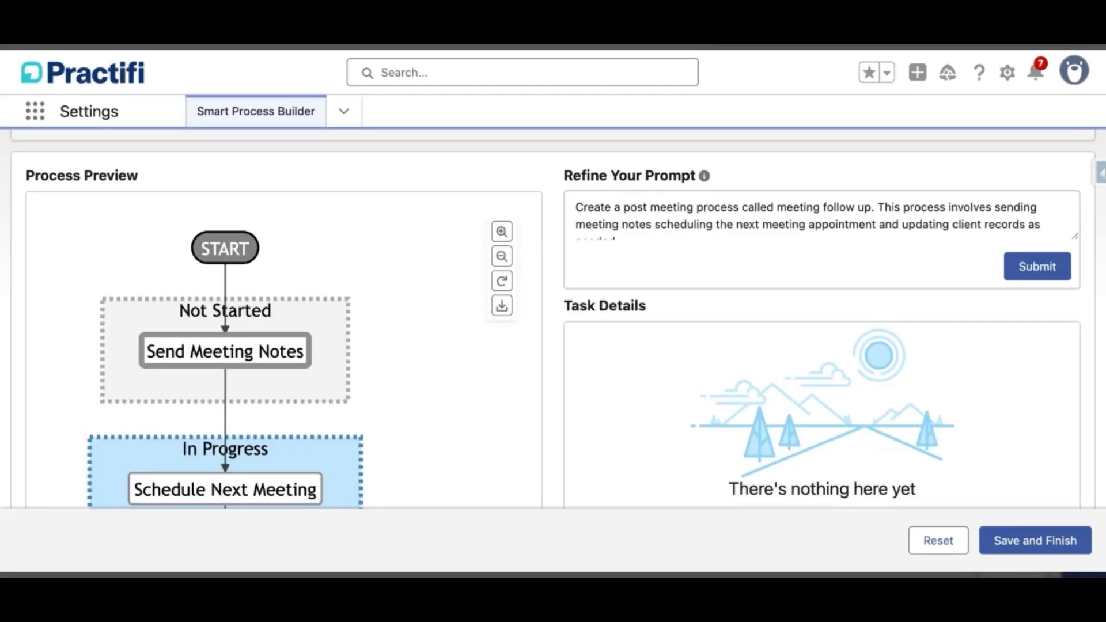
Step: Review the generated process diagram's stages and tasks from start to completion at a reduced zoom
{"action": "left_click", "coordinate": [501, 256]}
{"action": "scroll", "coordinate": [504, 400], "scroll_direction": "down", "scroll_amount": 3}
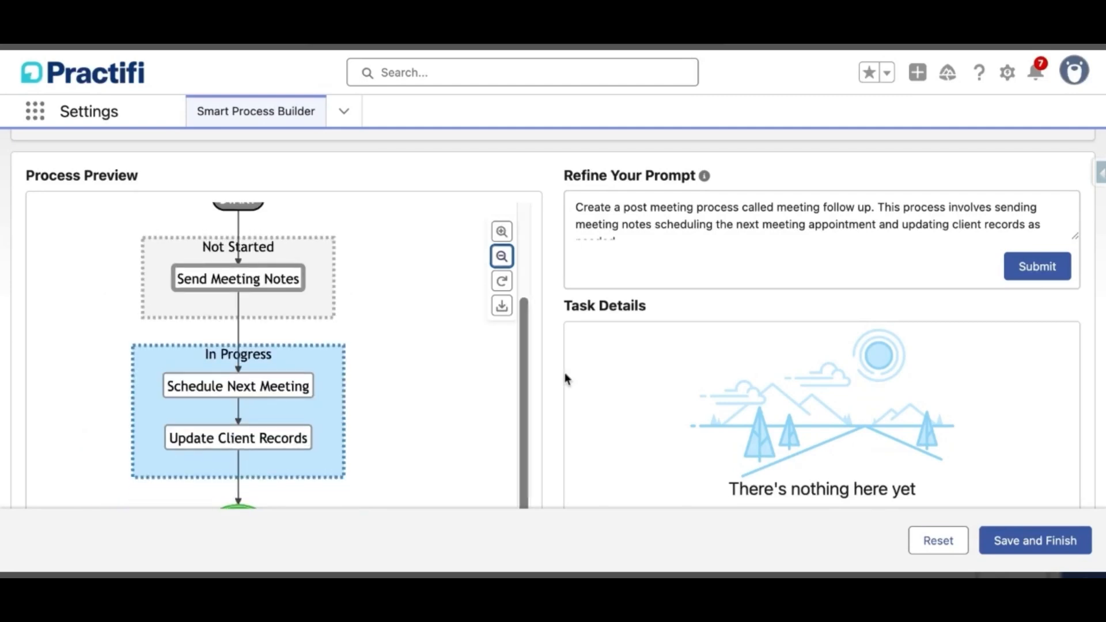
{"action": "scroll", "coordinate": [565, 379], "scroll_direction": "down", "scroll_amount": 1}
{"action": "scroll", "coordinate": [566, 379], "scroll_direction": "down", "scroll_amount": 1}
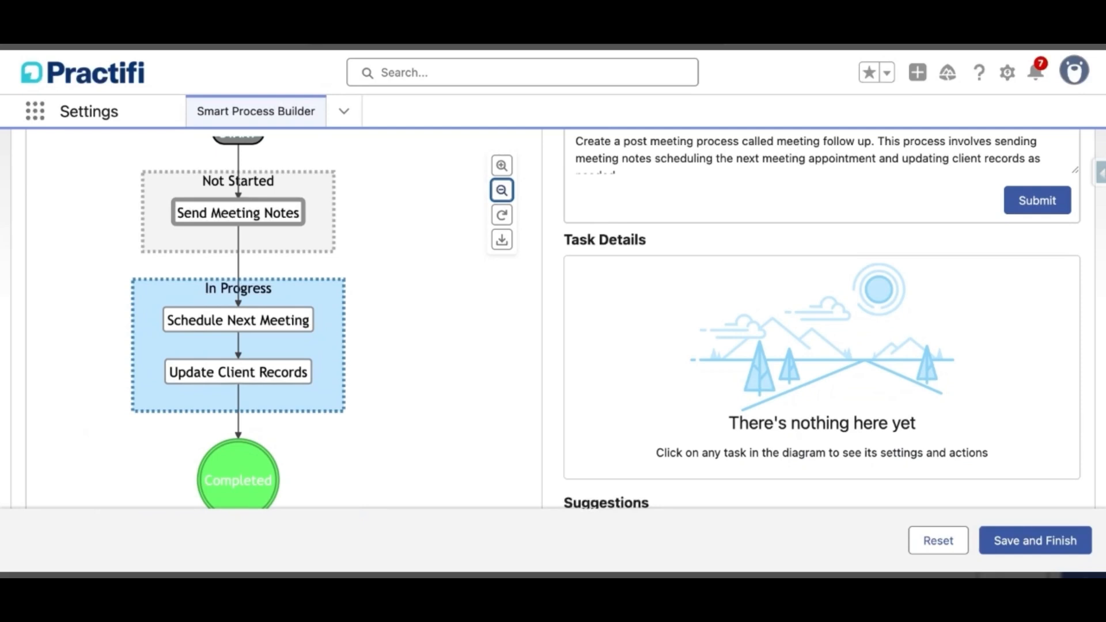
Step: Review the details and actions of the Send Meeting Notes, Schedule Next Meeting and Update Client Records tasks
{"action": "left_click", "coordinate": [279, 222]}
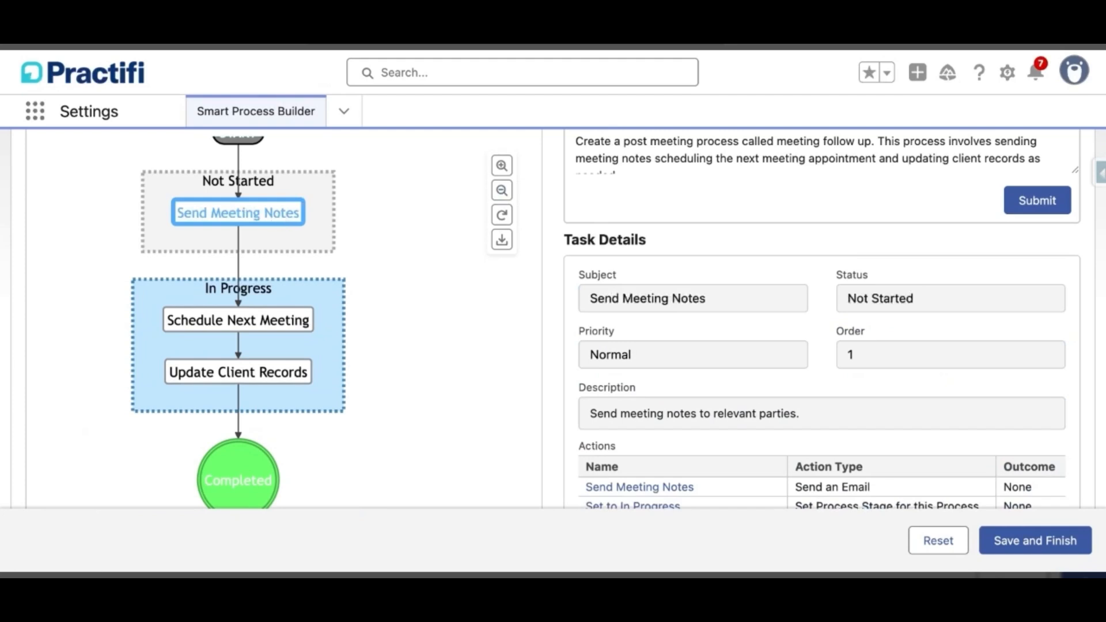
{"action": "scroll", "coordinate": [727, 253], "scroll_direction": "down", "scroll_amount": 1}
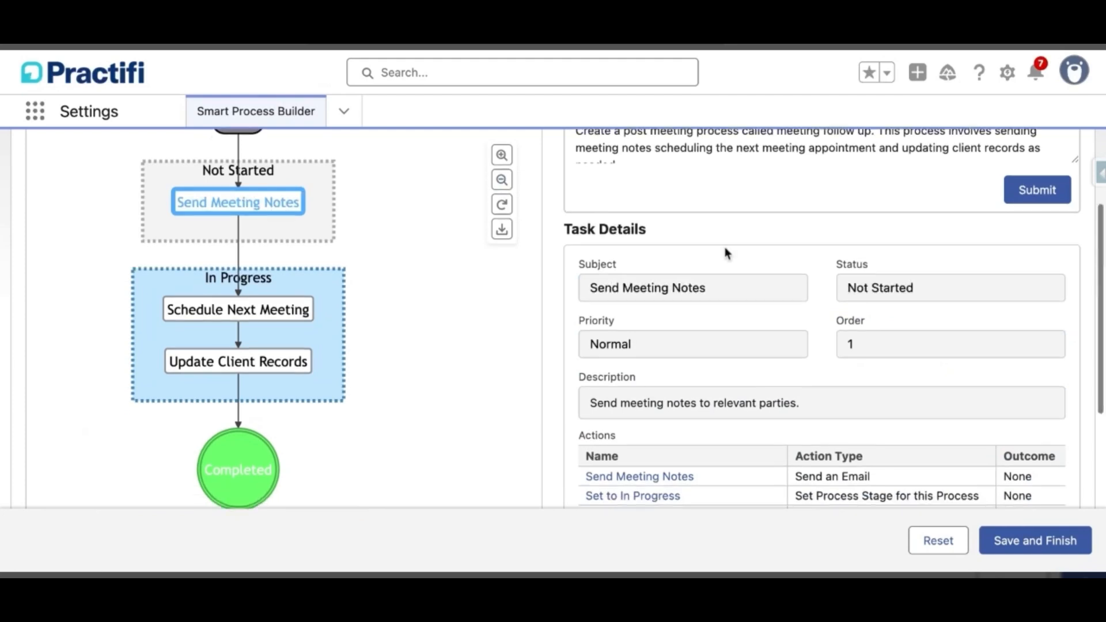
{"action": "scroll", "coordinate": [727, 253], "scroll_direction": "down", "scroll_amount": 2}
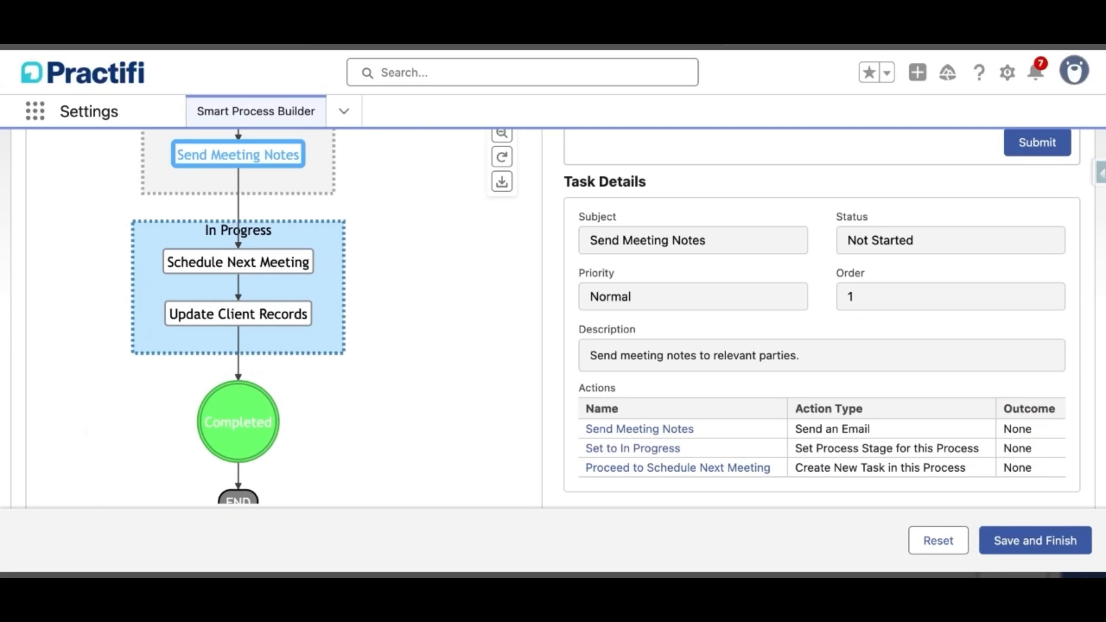
{"action": "left_click", "coordinate": [304, 262]}
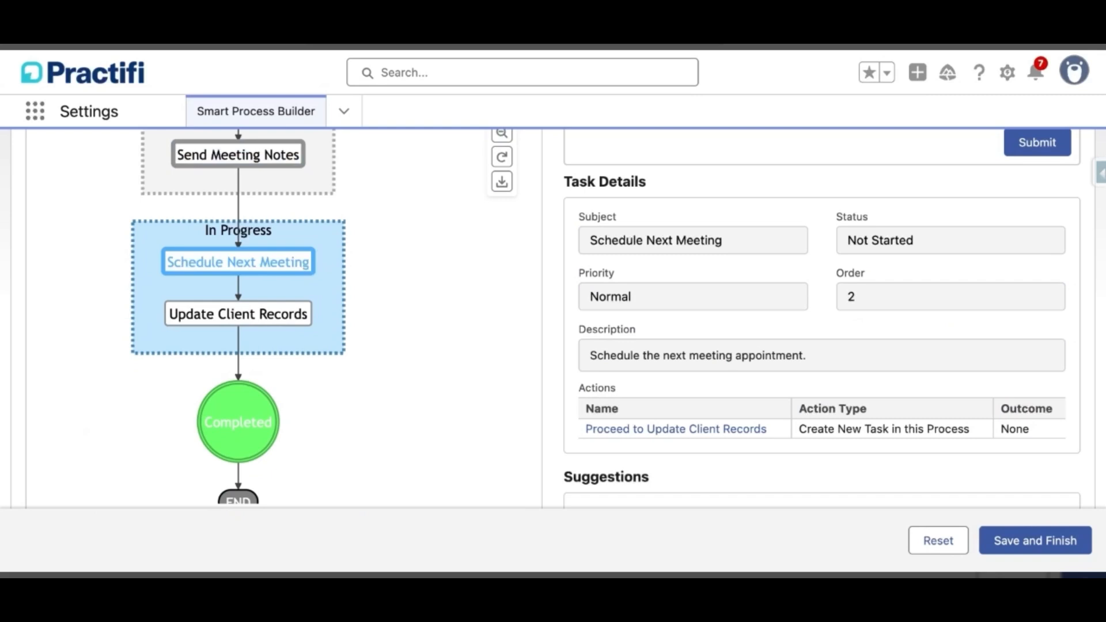
{"action": "left_click", "coordinate": [292, 322]}
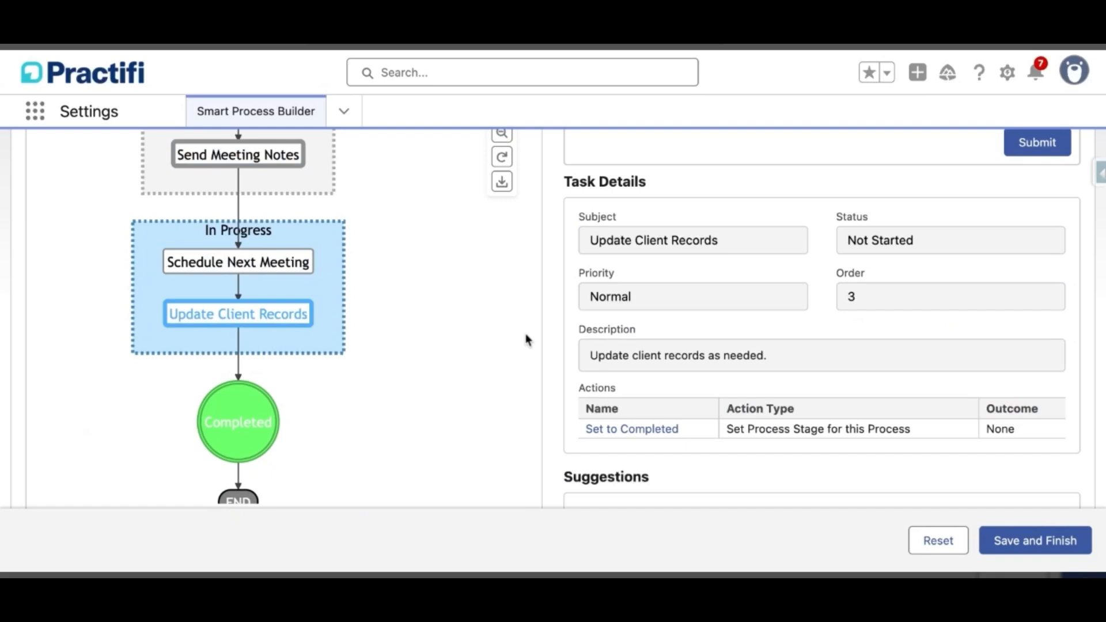
Step: Expand the Writing Tips suggestions for the process and read through all of them
{"action": "scroll", "coordinate": [528, 340], "scroll_direction": "down", "scroll_amount": 1}
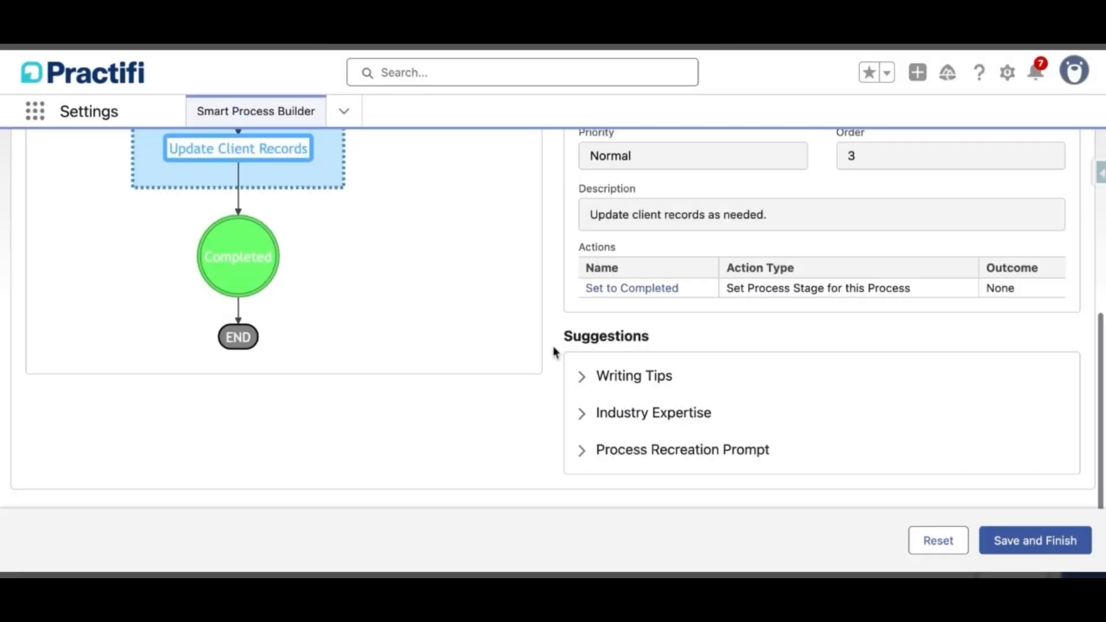
{"action": "scroll", "coordinate": [555, 353], "scroll_direction": "down", "scroll_amount": 1}
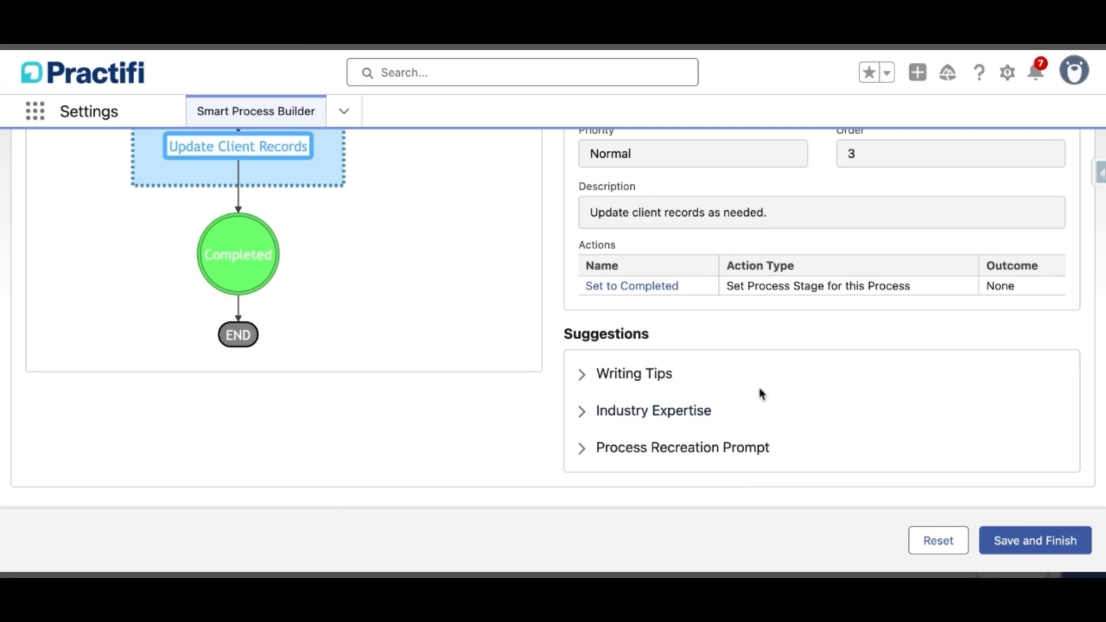
{"action": "left_click", "coordinate": [648, 372]}
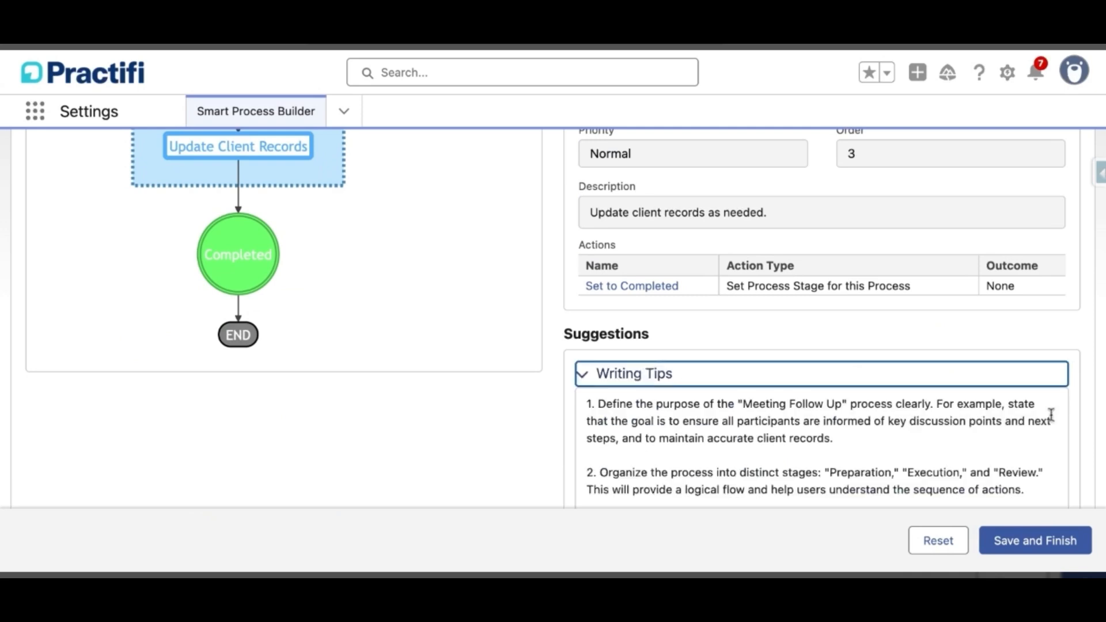
{"action": "scroll", "coordinate": [1051, 414], "scroll_direction": "down", "scroll_amount": 2}
{"action": "scroll", "coordinate": [1052, 415], "scroll_direction": "down", "scroll_amount": 2}
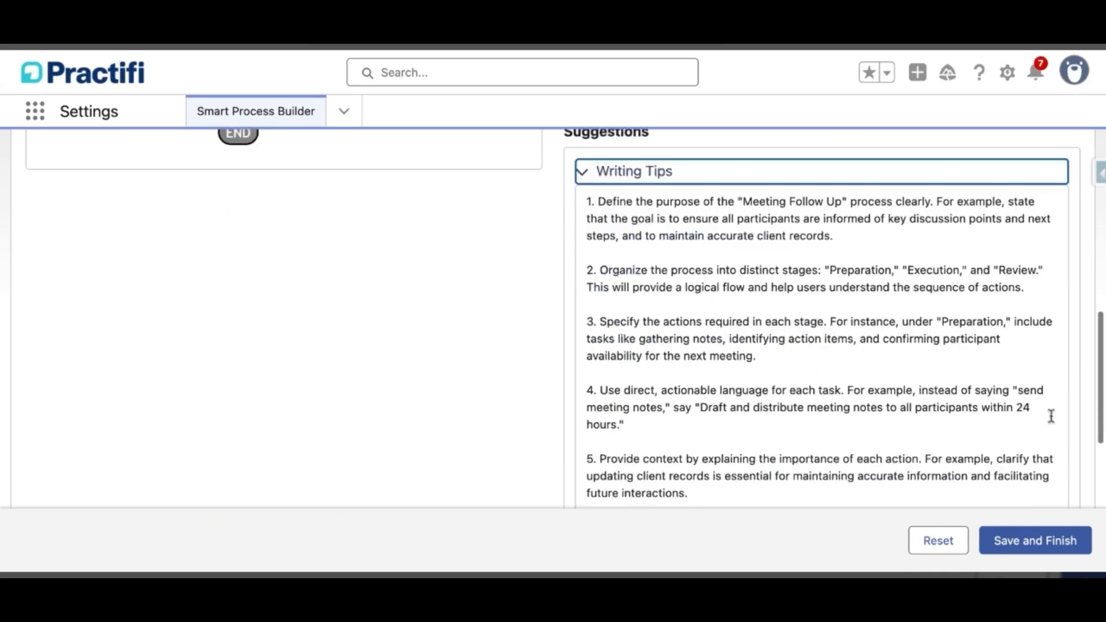
{"action": "scroll", "coordinate": [1051, 415], "scroll_direction": "down", "scroll_amount": 1}
{"action": "scroll", "coordinate": [822, 318], "scroll_direction": "down", "scroll_amount": 1}
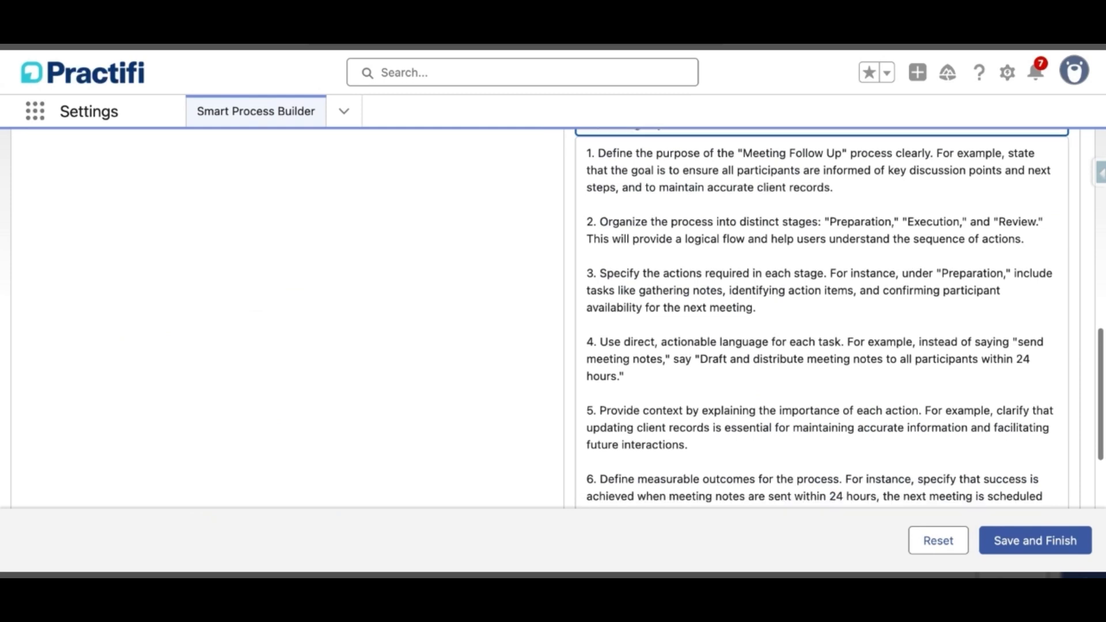
{"action": "scroll", "coordinate": [821, 318], "scroll_direction": "down", "scroll_amount": 1}
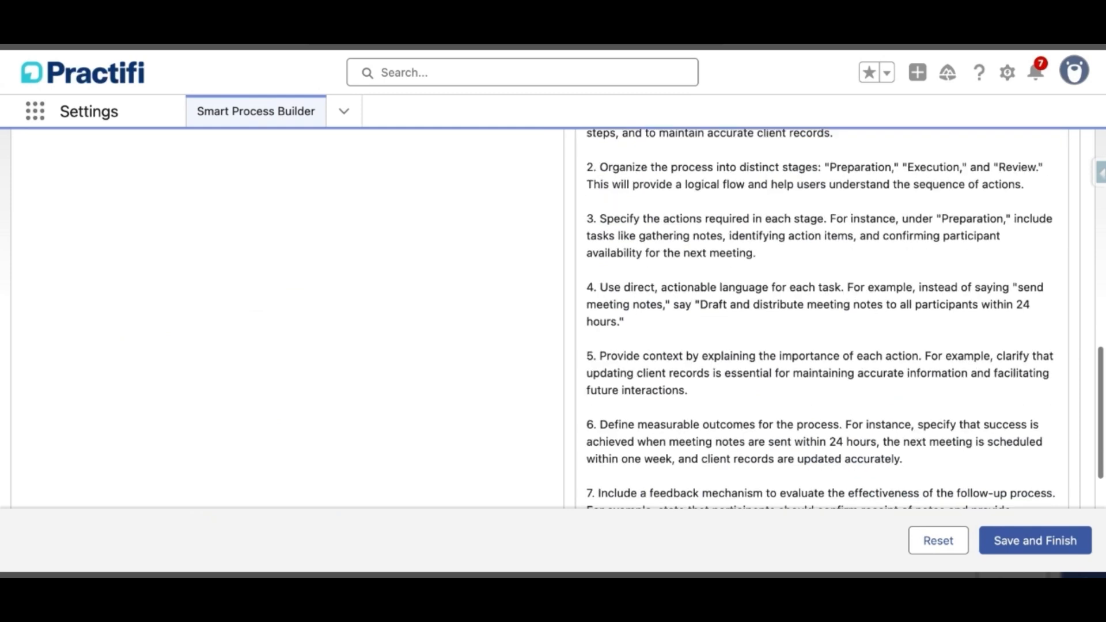
{"action": "scroll", "coordinate": [822, 318], "scroll_direction": "down", "scroll_amount": 1}
{"action": "scroll", "coordinate": [822, 318], "scroll_direction": "down", "scroll_amount": 1}
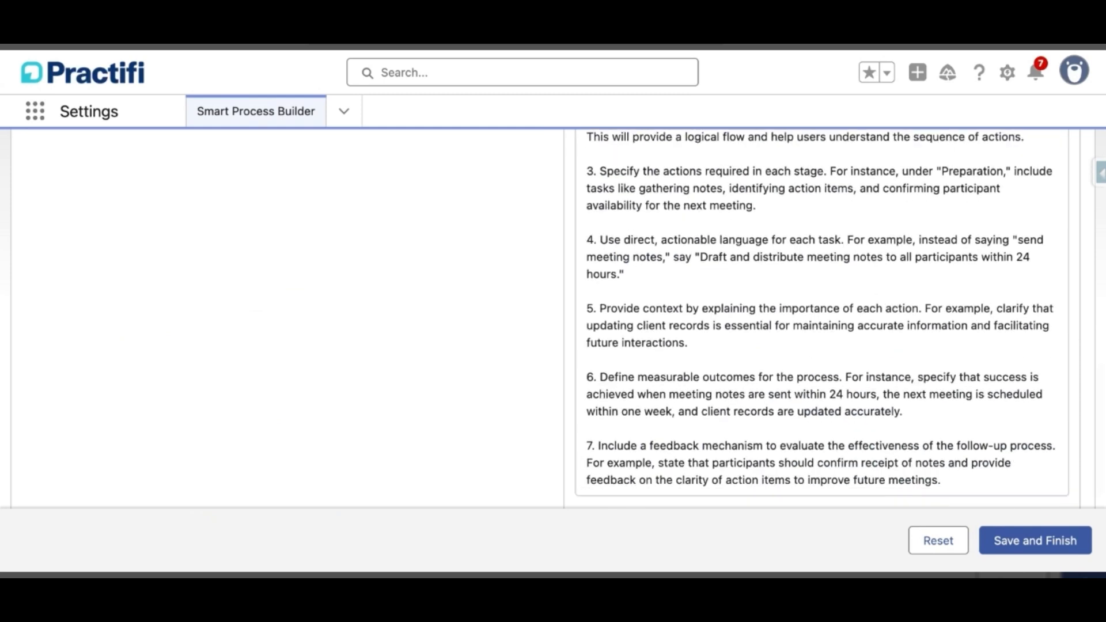
{"action": "scroll", "coordinate": [822, 319], "scroll_direction": "down", "scroll_amount": 1}
{"action": "scroll", "coordinate": [821, 319], "scroll_direction": "down", "scroll_amount": 1}
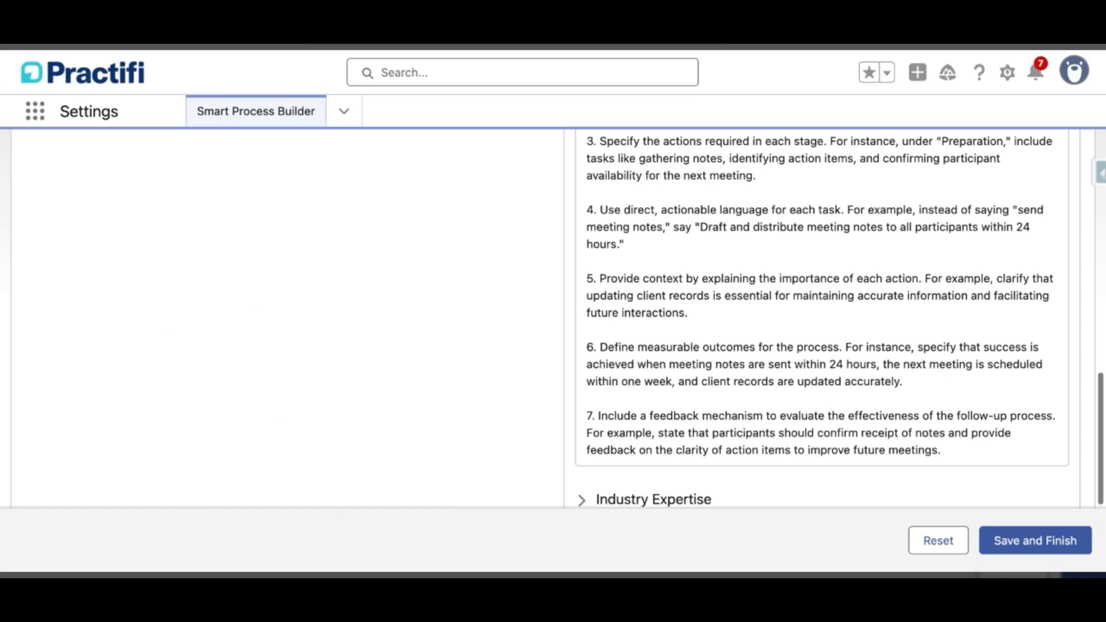
{"action": "scroll", "coordinate": [821, 319], "scroll_direction": "down", "scroll_amount": 1}
{"action": "scroll", "coordinate": [821, 319], "scroll_direction": "down", "scroll_amount": 1}
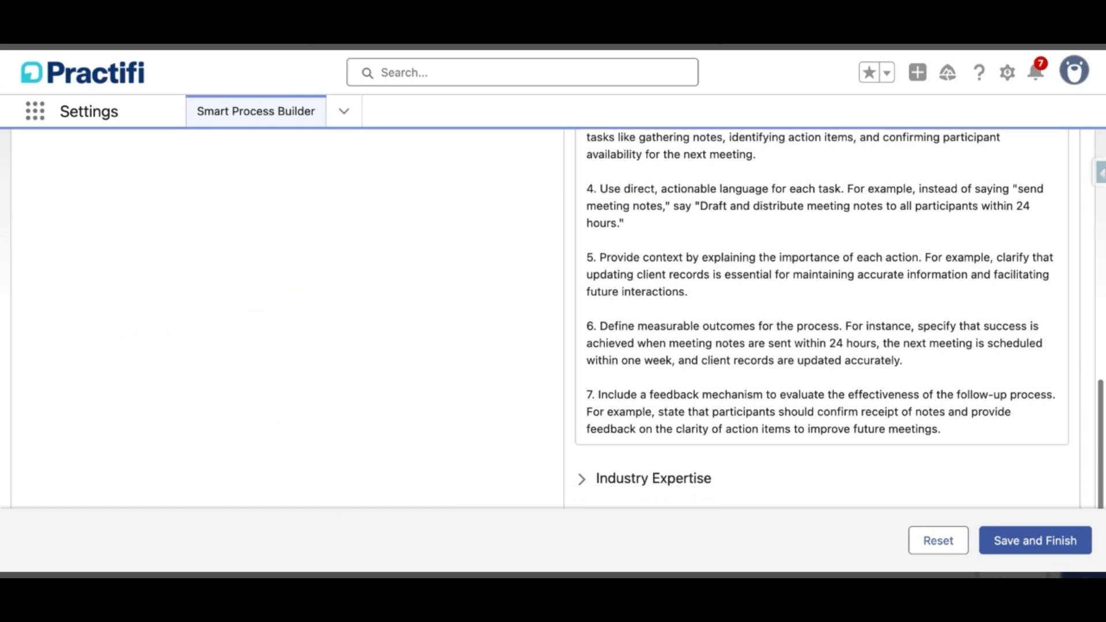
{"action": "scroll", "coordinate": [913, 460], "scroll_direction": "down", "scroll_amount": 1}
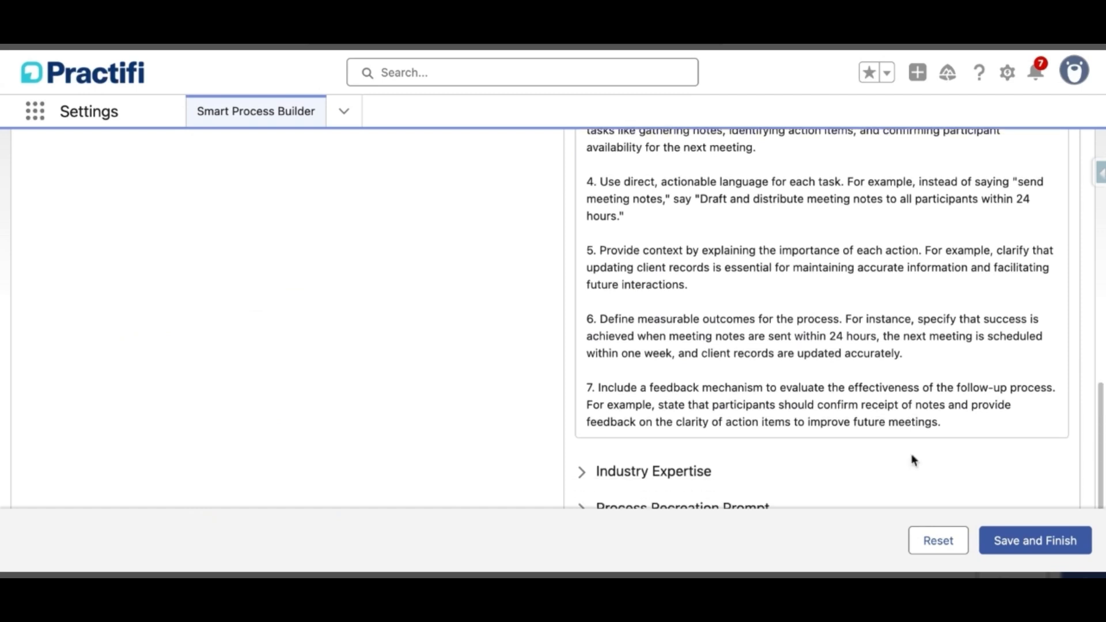
Step: Expand the Industry Expertise suggestions and read through the full list of recommendations
{"action": "left_click", "coordinate": [709, 471]}
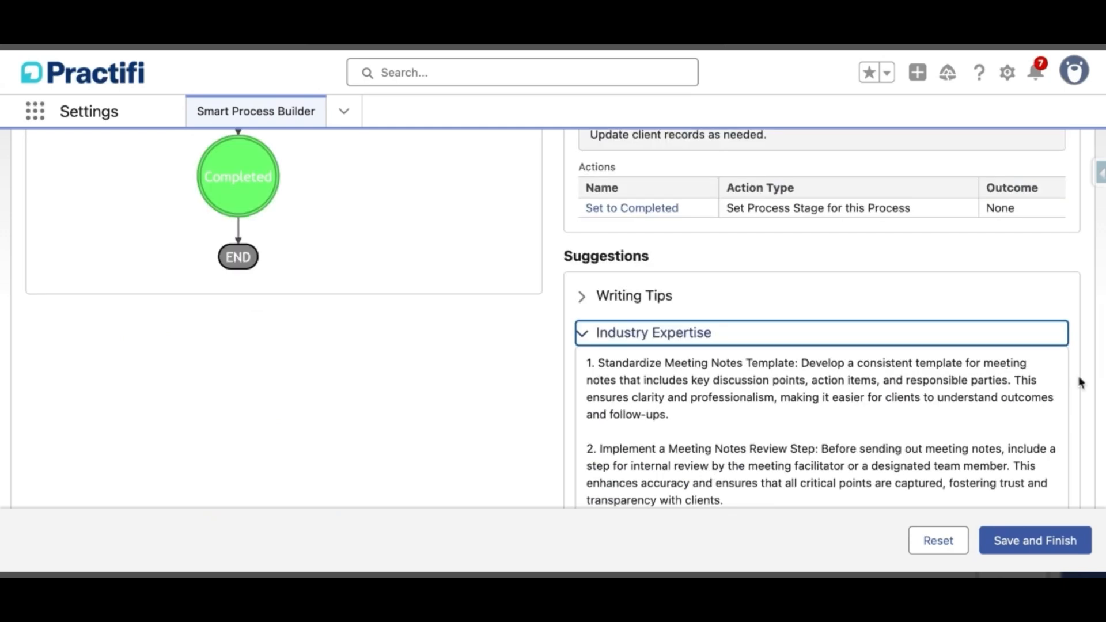
{"action": "scroll", "coordinate": [1077, 382], "scroll_direction": "down", "scroll_amount": 1}
{"action": "scroll", "coordinate": [1075, 383], "scroll_direction": "down", "scroll_amount": 2}
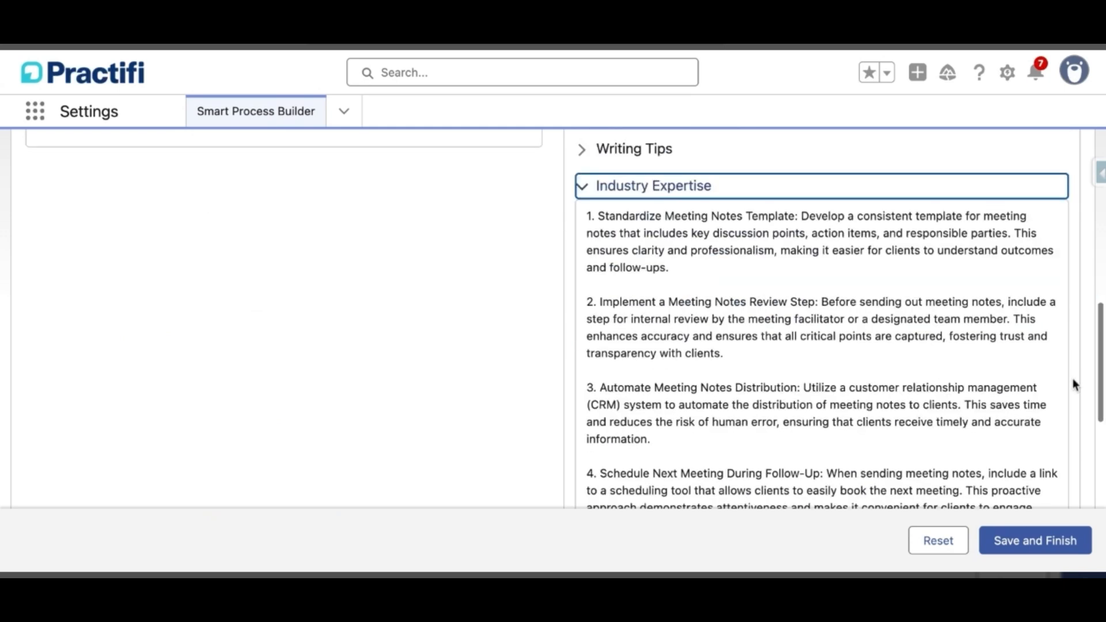
{"action": "scroll", "coordinate": [1073, 380], "scroll_direction": "down", "scroll_amount": 1}
{"action": "scroll", "coordinate": [839, 318], "scroll_direction": "down", "scroll_amount": 2}
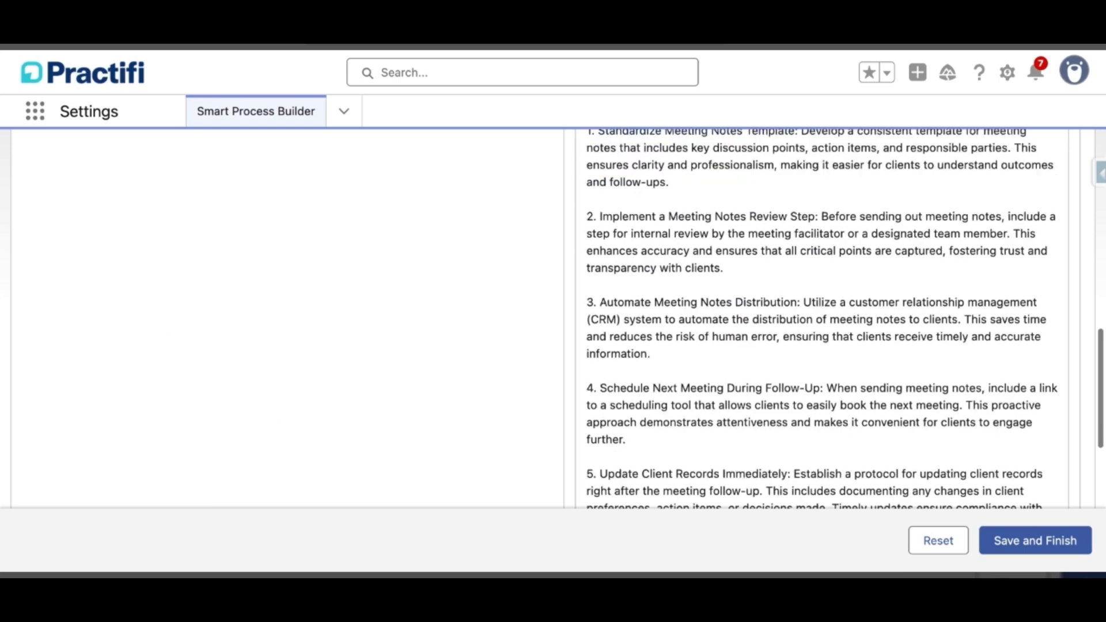
{"action": "scroll", "coordinate": [827, 319], "scroll_direction": "down", "scroll_amount": 1}
{"action": "scroll", "coordinate": [821, 319], "scroll_direction": "down", "scroll_amount": 3}
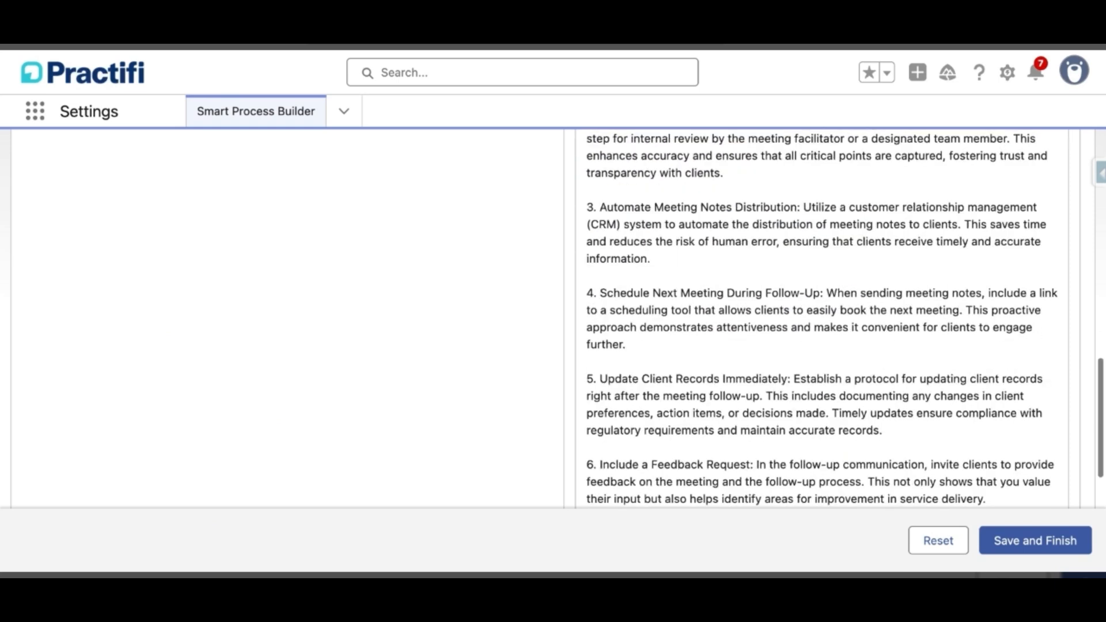
{"action": "scroll", "coordinate": [822, 319], "scroll_direction": "down", "scroll_amount": 1}
{"action": "scroll", "coordinate": [822, 319], "scroll_direction": "down", "scroll_amount": 4}
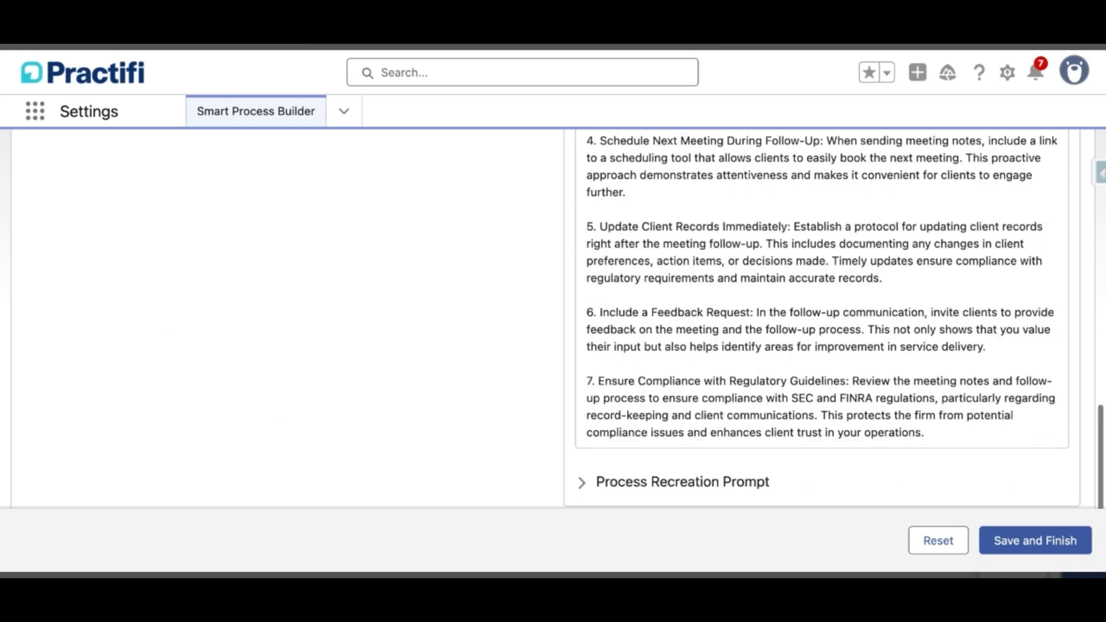
{"action": "scroll", "coordinate": [1012, 433], "scroll_direction": "down", "scroll_amount": 1}
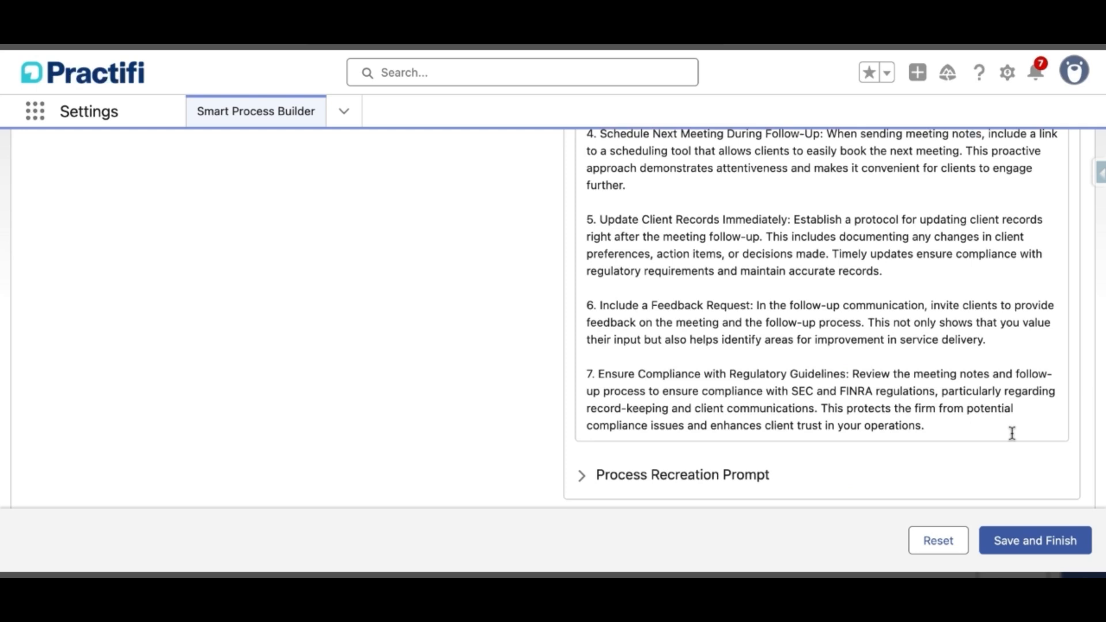
Step: Expand the Process Recreation Prompt suggestion and read through its full description of the process, stages and tasks
{"action": "left_click", "coordinate": [744, 487]}
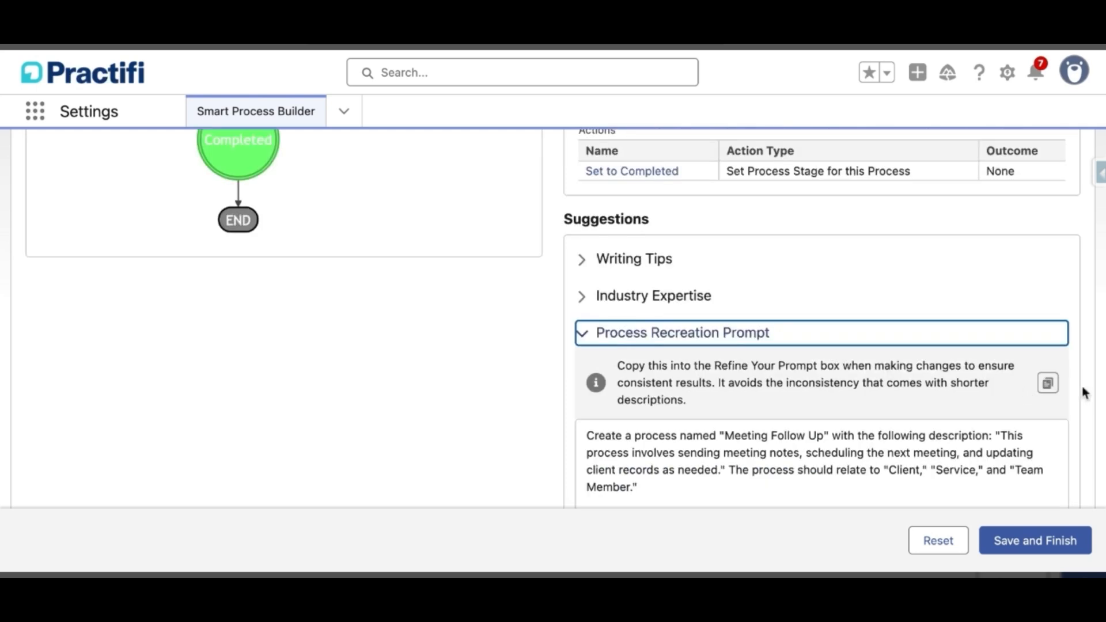
{"action": "scroll", "coordinate": [1085, 393], "scroll_direction": "down", "scroll_amount": 1}
{"action": "scroll", "coordinate": [1085, 394], "scroll_direction": "down", "scroll_amount": 2}
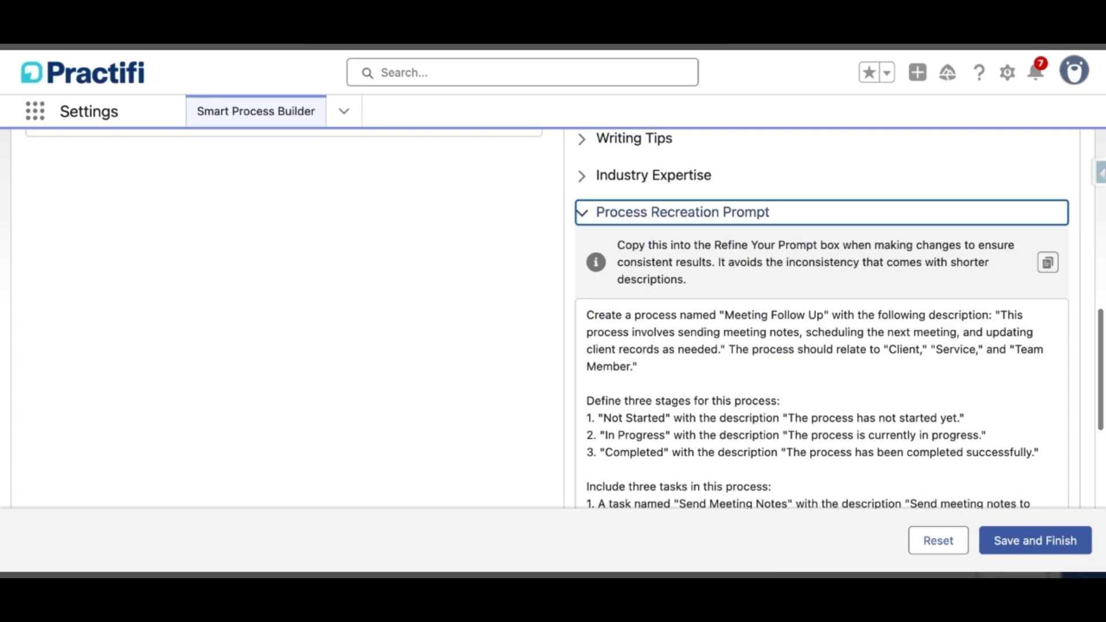
{"action": "scroll", "coordinate": [822, 319], "scroll_direction": "down", "scroll_amount": 1}
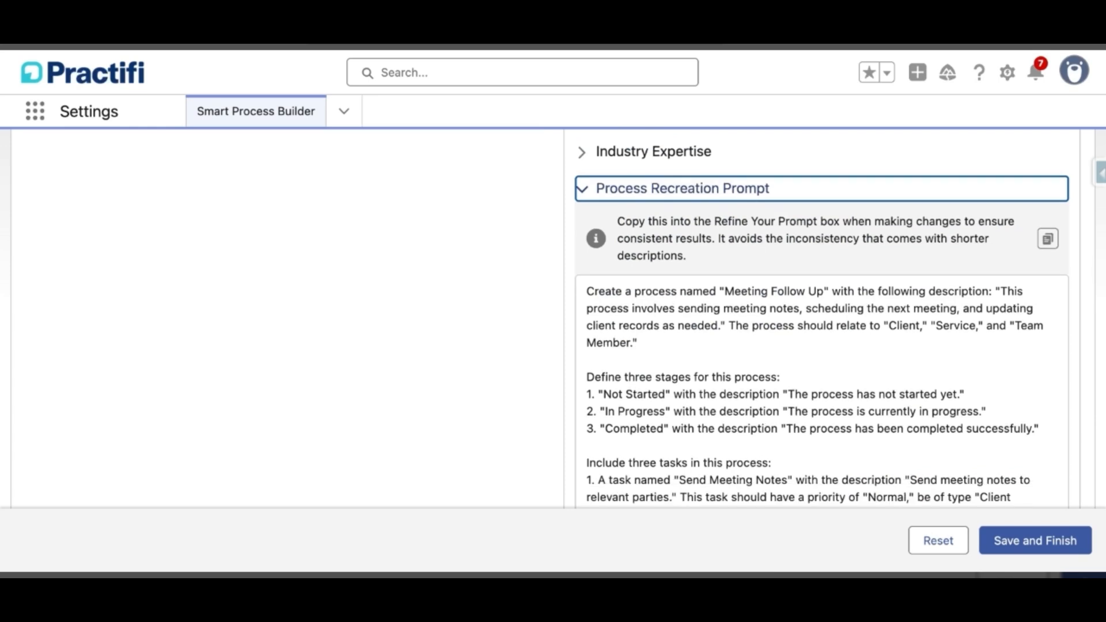
{"action": "scroll", "coordinate": [822, 319], "scroll_direction": "down", "scroll_amount": 1}
{"action": "scroll", "coordinate": [822, 320], "scroll_direction": "down", "scroll_amount": 1}
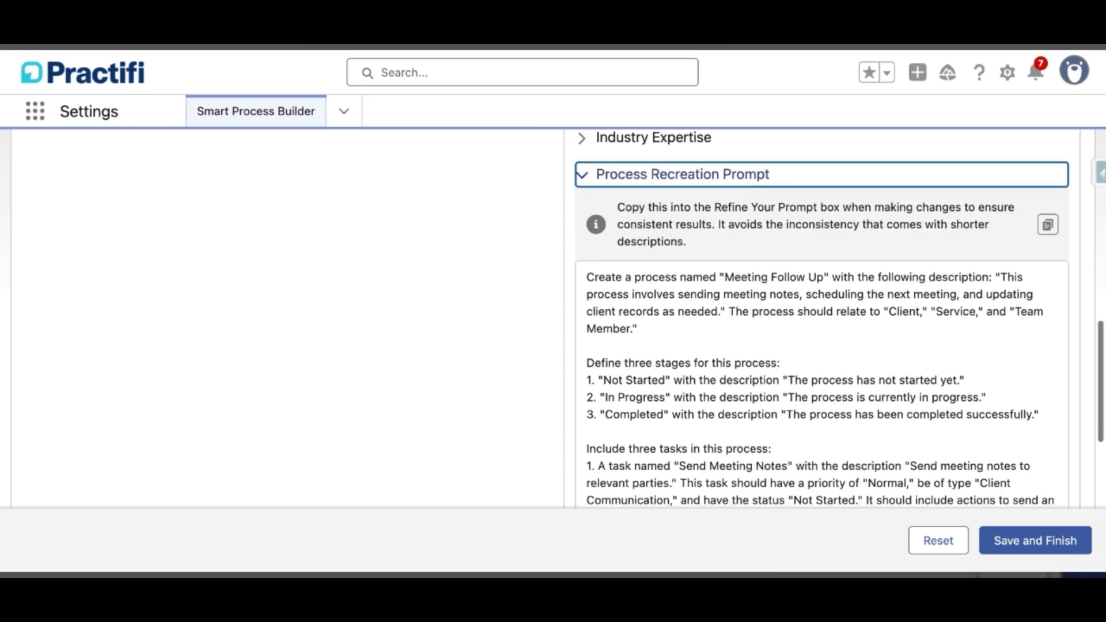
{"action": "scroll", "coordinate": [822, 320], "scroll_direction": "down", "scroll_amount": 1}
{"action": "scroll", "coordinate": [822, 320], "scroll_direction": "down", "scroll_amount": 1}
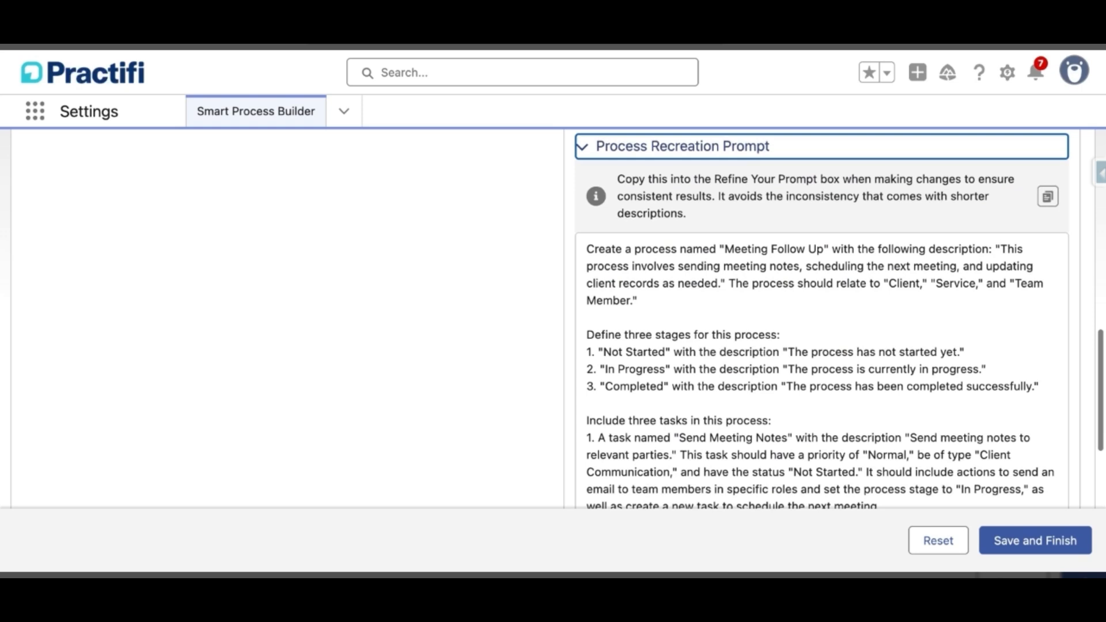
{"action": "scroll", "coordinate": [823, 320], "scroll_direction": "down", "scroll_amount": 3}
{"action": "scroll", "coordinate": [822, 319], "scroll_direction": "down", "scroll_amount": 2}
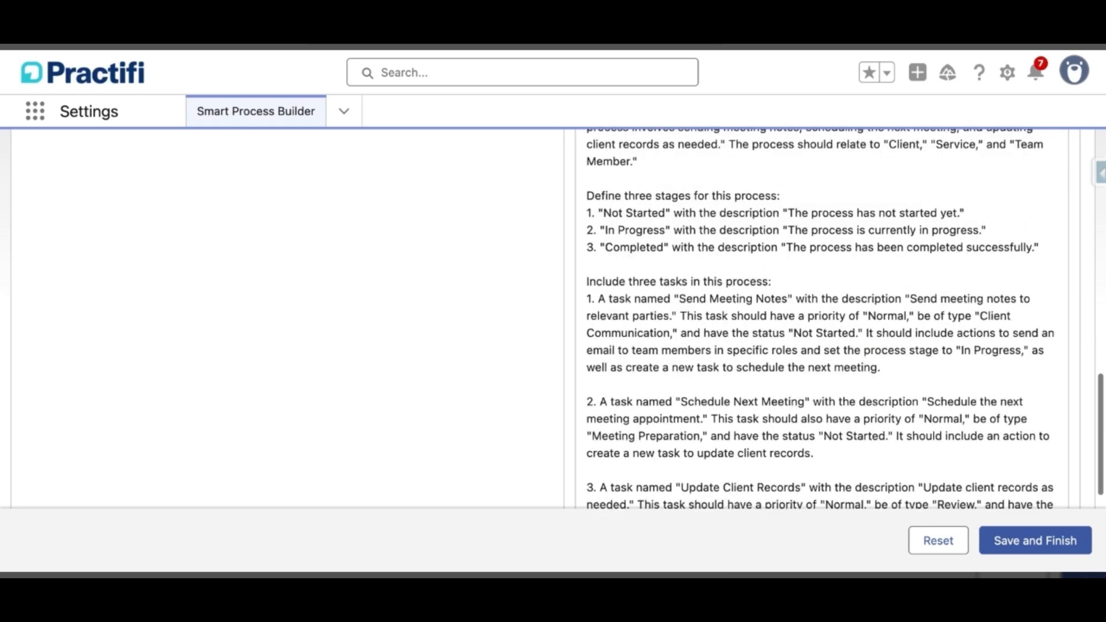
{"action": "scroll", "coordinate": [822, 320], "scroll_direction": "down", "scroll_amount": 3}
{"action": "scroll", "coordinate": [822, 320], "scroll_direction": "down", "scroll_amount": 1}
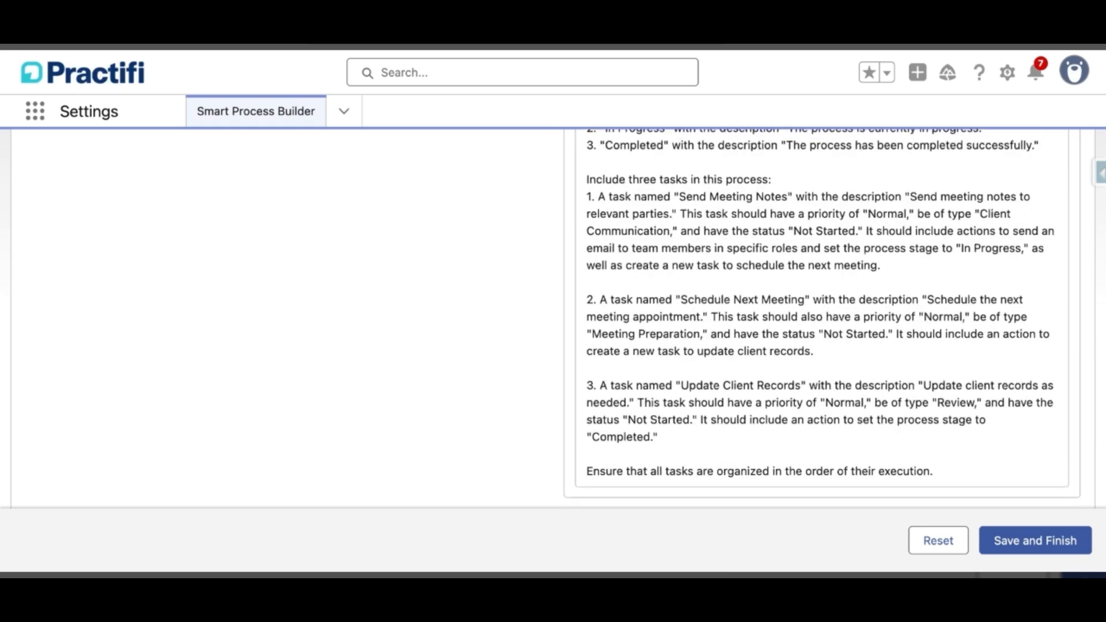
{"action": "scroll", "coordinate": [1062, 326], "scroll_direction": "down", "scroll_amount": 1}
Step: Add a first task to the refinement prompt: send meeting notes, normal priority, client communication type, cancelling the process if notes are not sent within 24 hours
{"action": "scroll", "coordinate": [1062, 326], "scroll_direction": "up", "scroll_amount": 5}
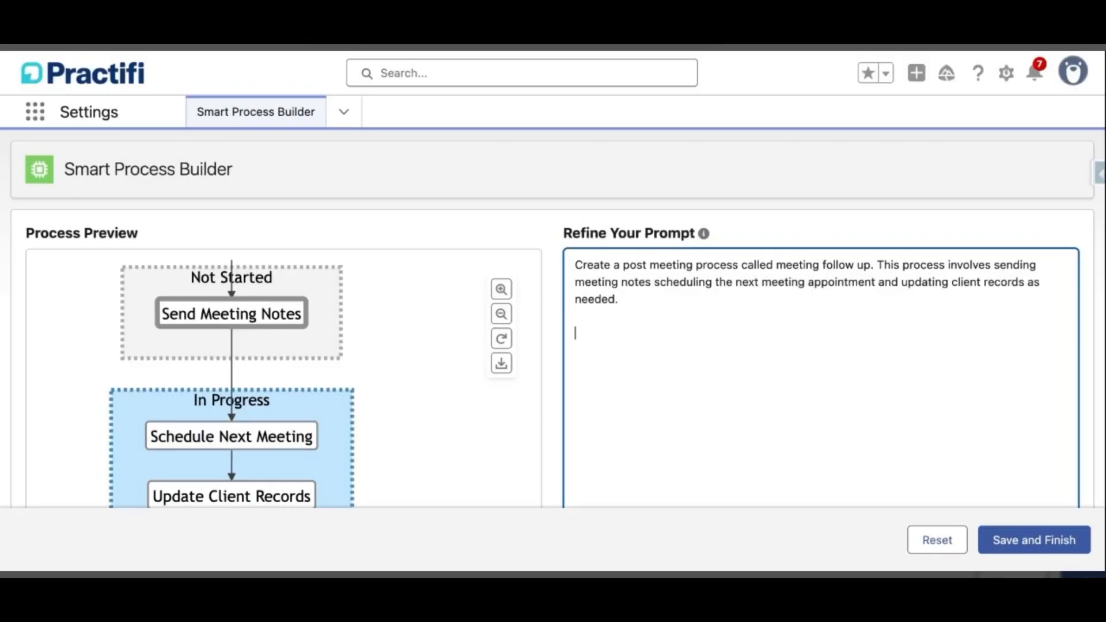
{"action": "type", "text": "Include three tasks "}
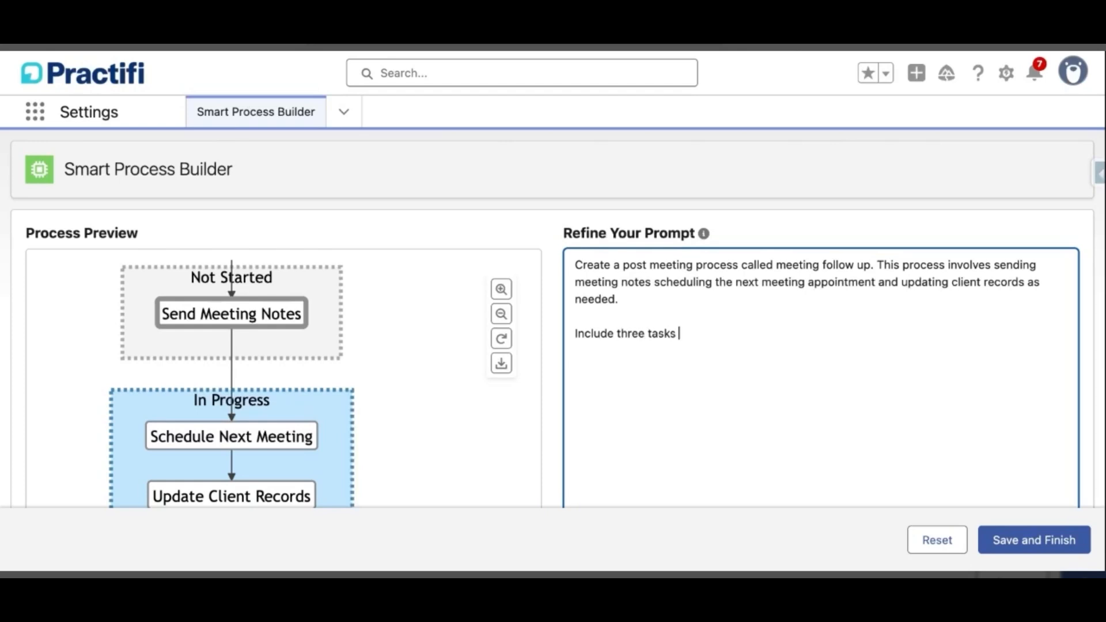
{"action": "type", "text": "in this"}
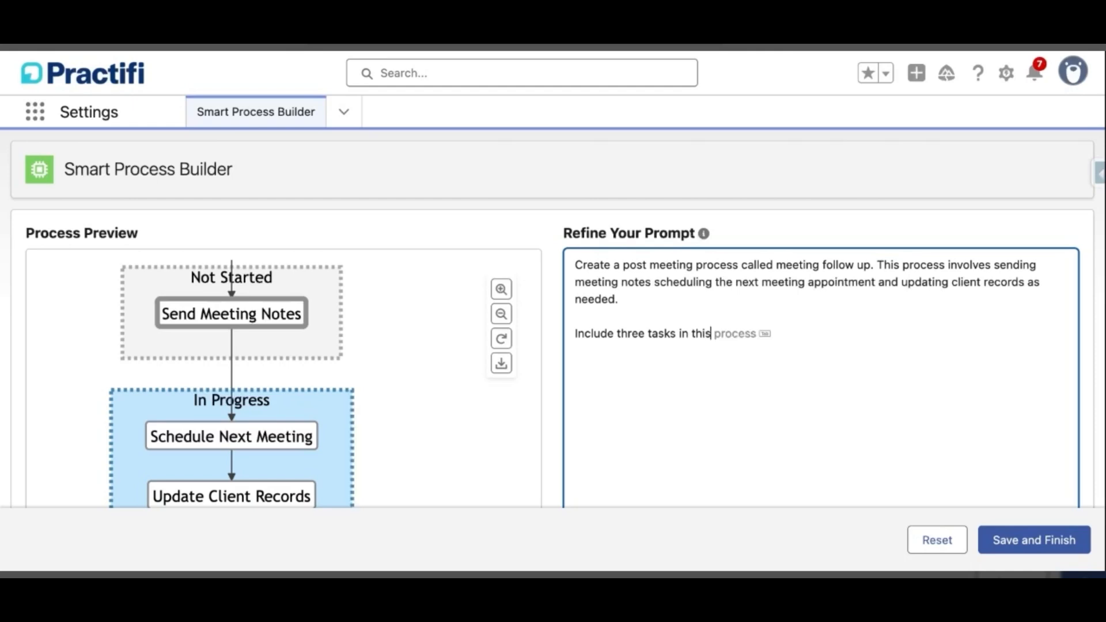
{"action": "type", "text": " process:"}
{"action": "key", "text": "Return"}
{"action": "type", "text": "1. A task named send meeting notes with the description send meeting notes to relevant parties. This task should have a priority of normal be the type of client communication and have the status not started. It should include actions to send an email to team members in specific roles and set the process stage to in progress as well as create a new task to schedule the next meeting."}
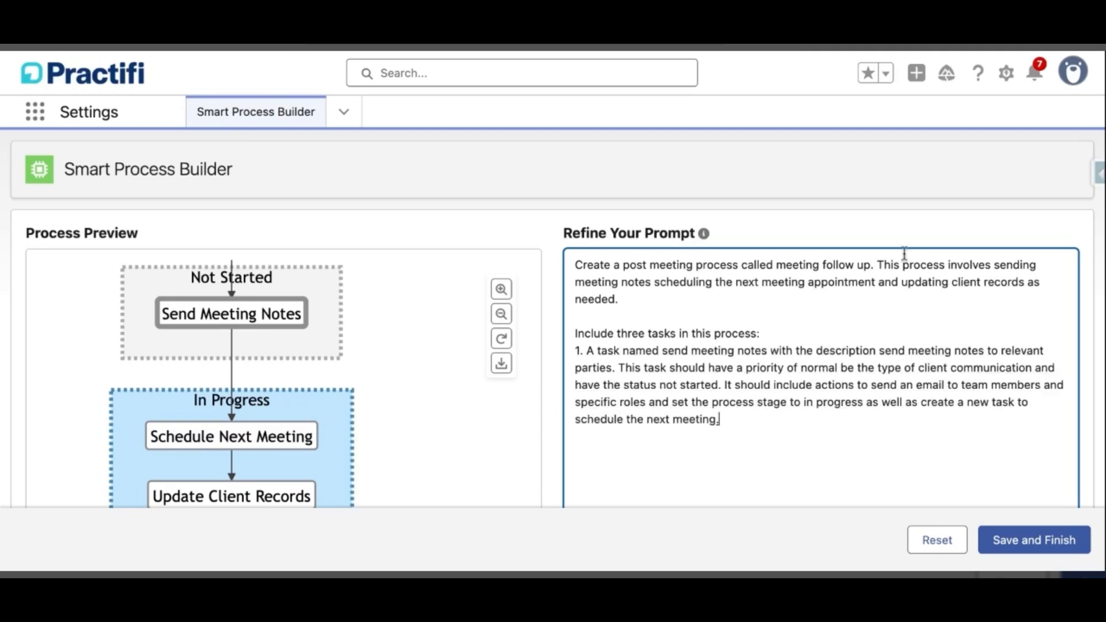
{"action": "type", "text": " If meeting notes are not sent within 24 hours cancel the process."}
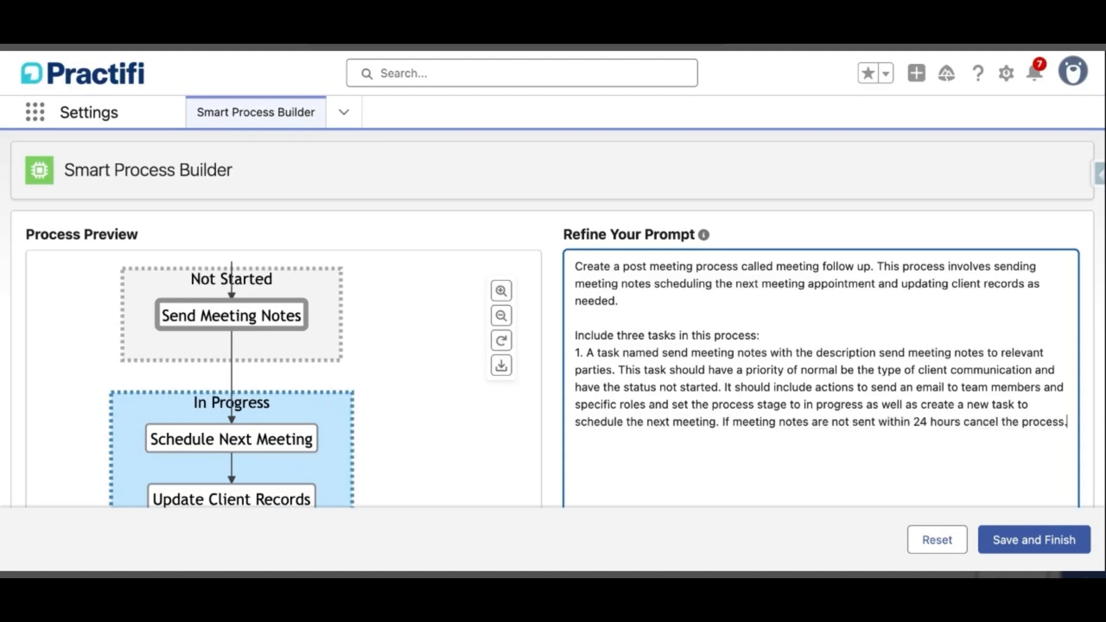
Step: Add a second task to the prompt: schedule next meeting appointment, normal priority, meeting preparation type, status not started, creating a task to update client record
{"action": "key", "text": "Return"}
{"action": "key", "text": "Return"}
{"action": "type", "text": "2. A task named schedule next meeting appointment with the description schedule the next meeting appointment"}
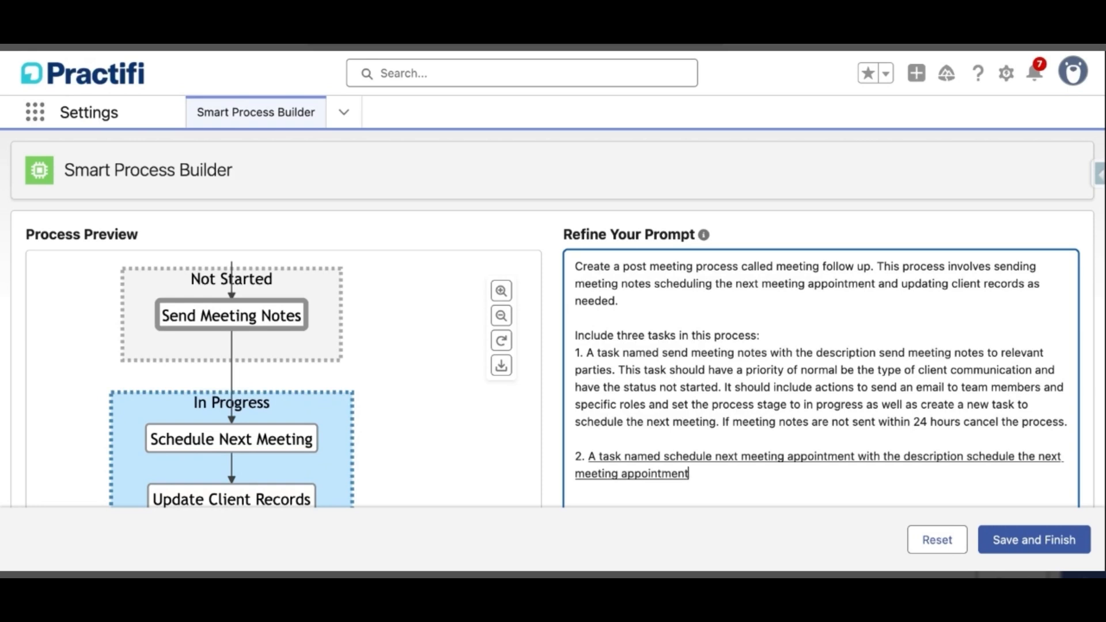
{"action": "type", "text": " this task should also have a priority of normal BA type"}
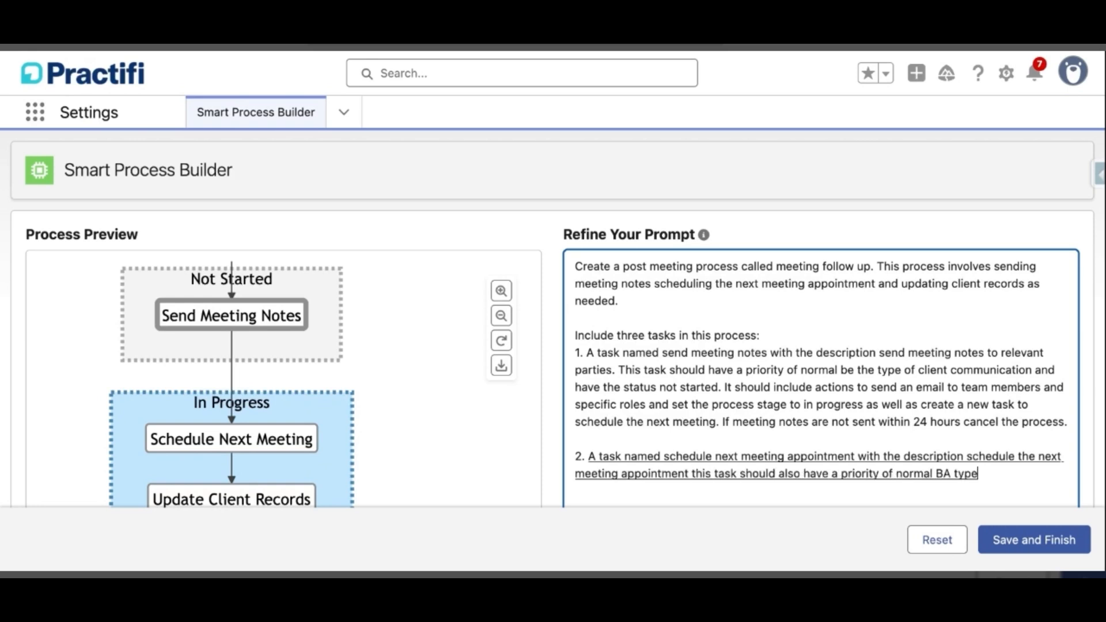
{"action": "type", "text": " of meeting preparation and have a status of not started and include an action to create new task"}
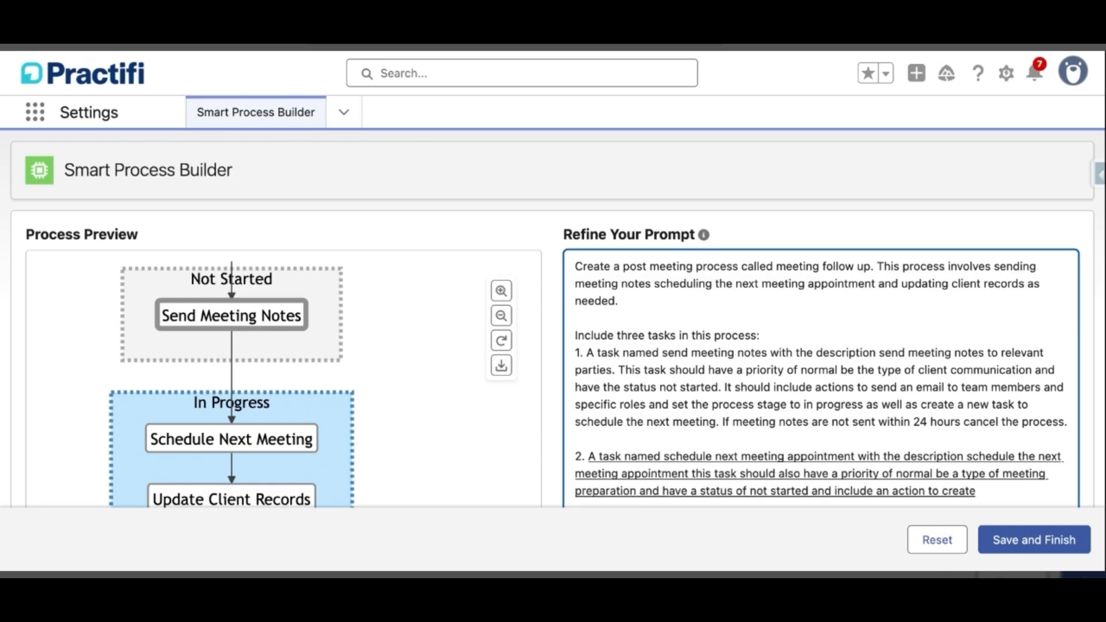
{"action": "type", "text": " to update client record"}
Step: Add a third task, update client records, with normal priority, review type and an action setting the stage to completed, and submit the refined prompt
{"action": "scroll", "coordinate": [1094, 375], "scroll_direction": "down", "scroll_amount": 3}
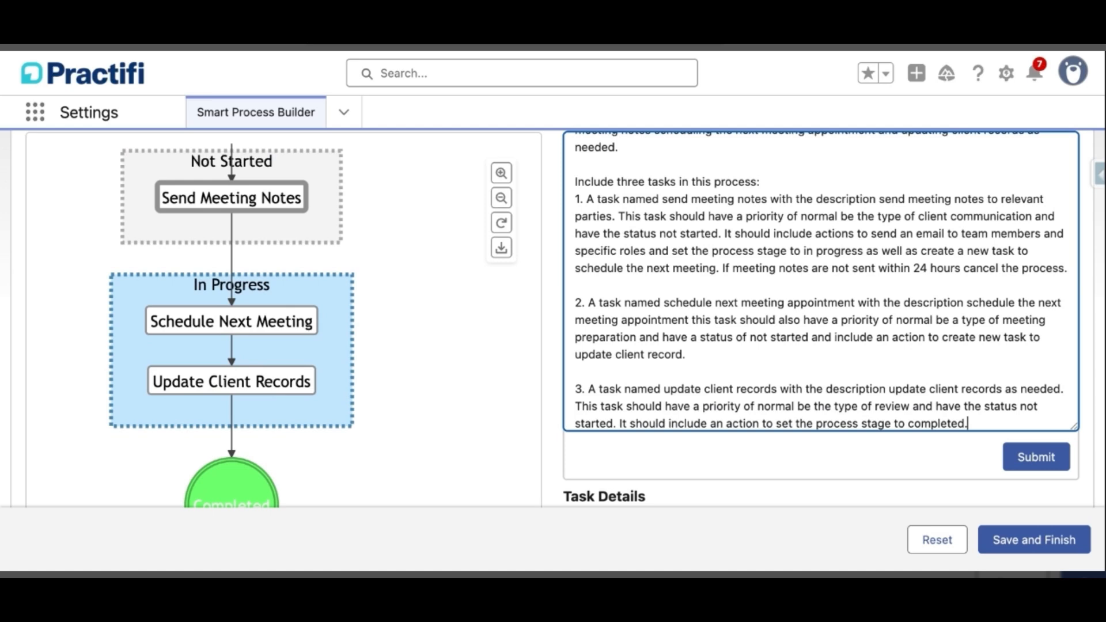
{"action": "left_click", "coordinate": [1036, 457]}
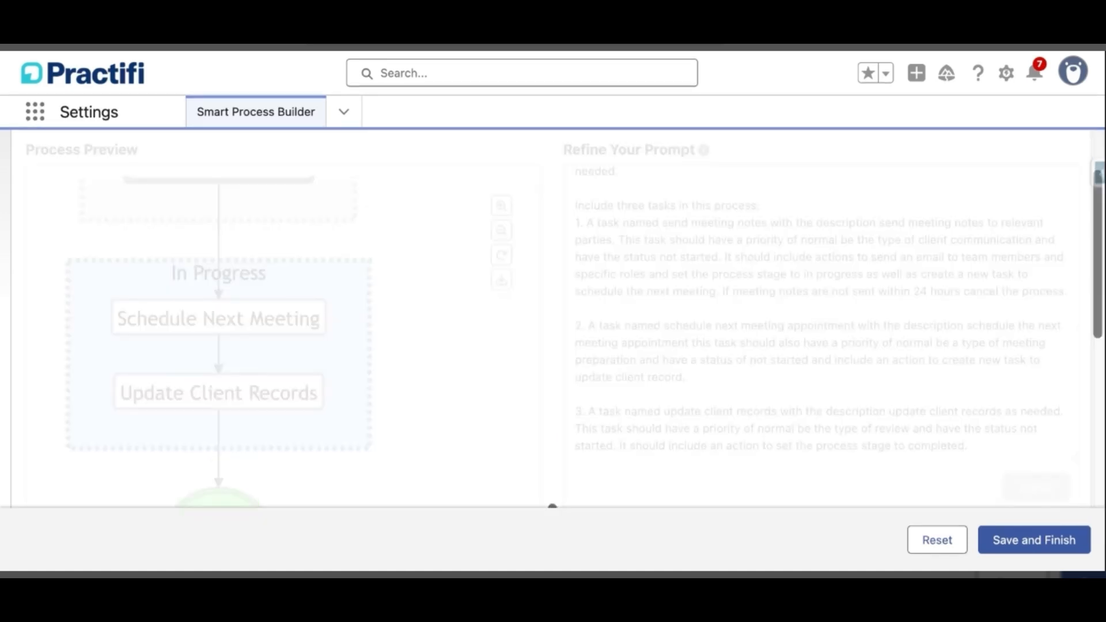
Step: Review the regenerated diagram's Meeting Notes Sent decision branches and the Send Meeting Notes task's details and actions
{"action": "scroll", "coordinate": [552, 320], "scroll_direction": "down", "scroll_amount": 3}
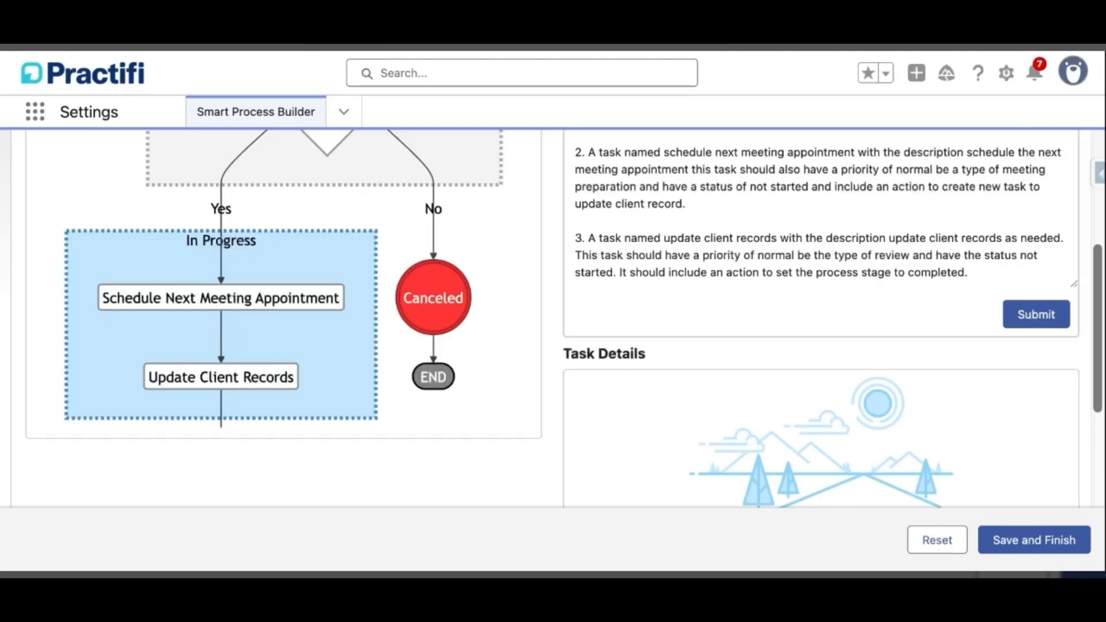
{"action": "scroll", "coordinate": [521, 333], "scroll_direction": "up", "scroll_amount": 4}
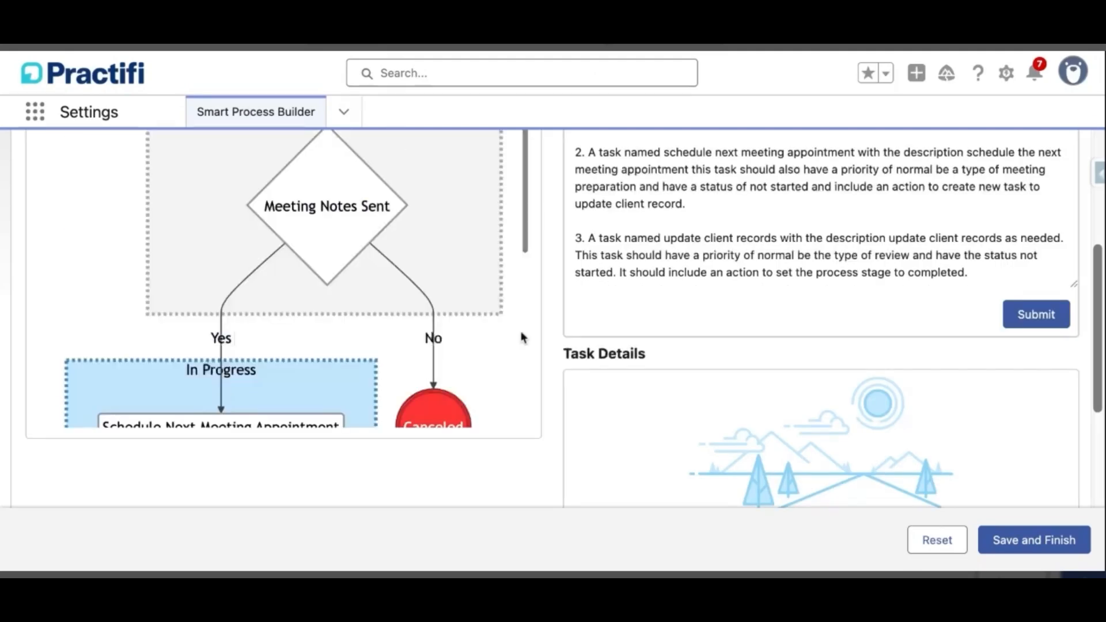
{"action": "scroll", "coordinate": [553, 269], "scroll_direction": "up", "scroll_amount": 3}
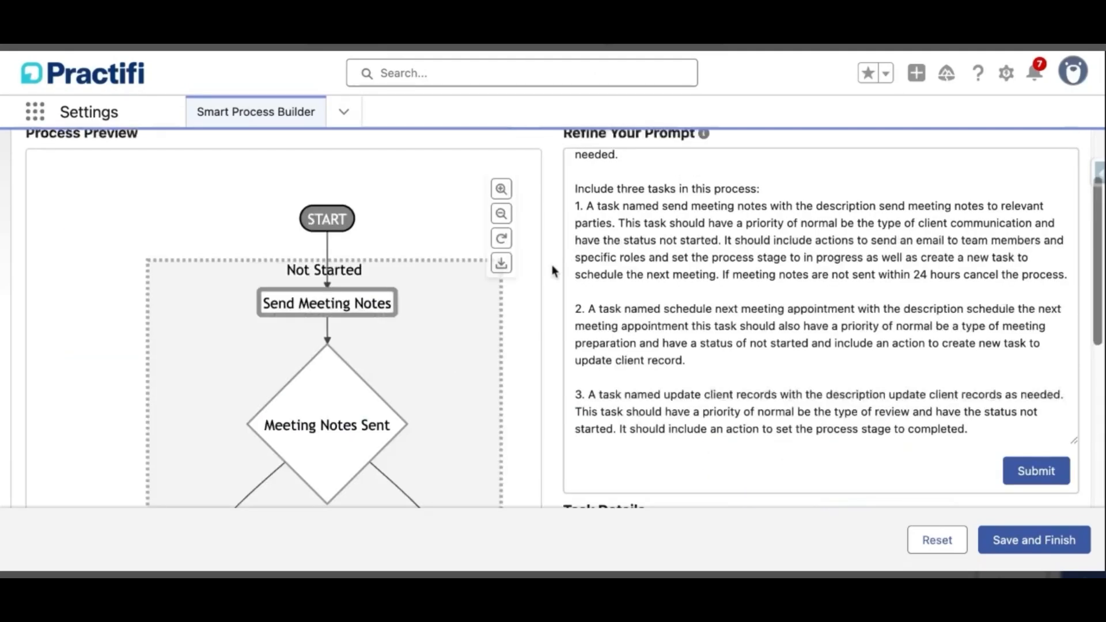
{"action": "left_click", "coordinate": [341, 322]}
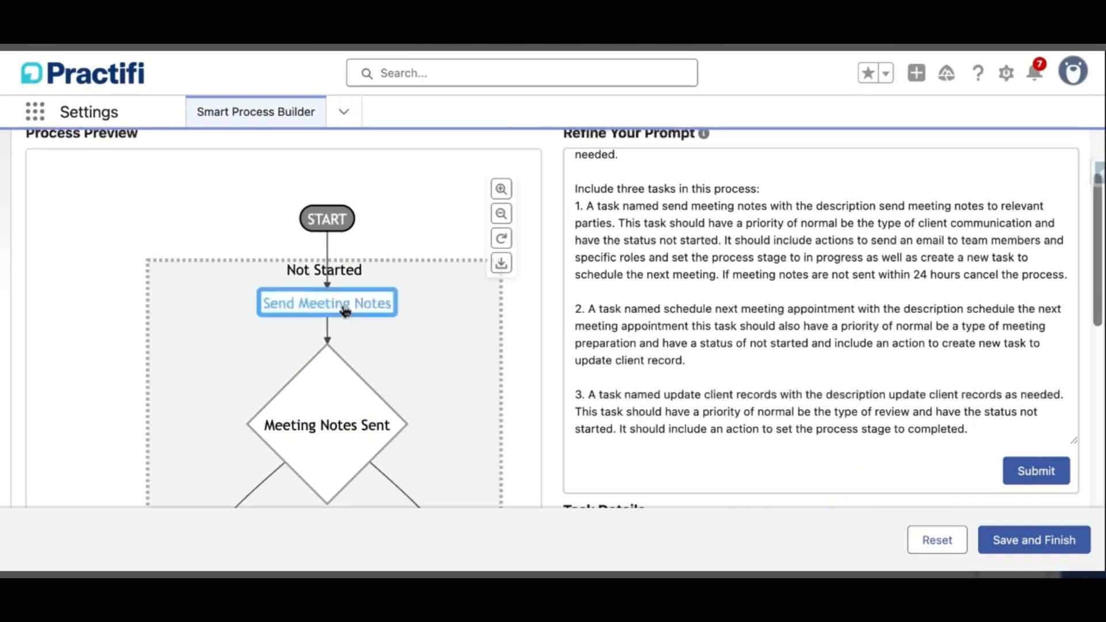
{"action": "scroll", "coordinate": [720, 288], "scroll_direction": "down", "scroll_amount": 3}
{"action": "scroll", "coordinate": [741, 292], "scroll_direction": "down", "scroll_amount": 2}
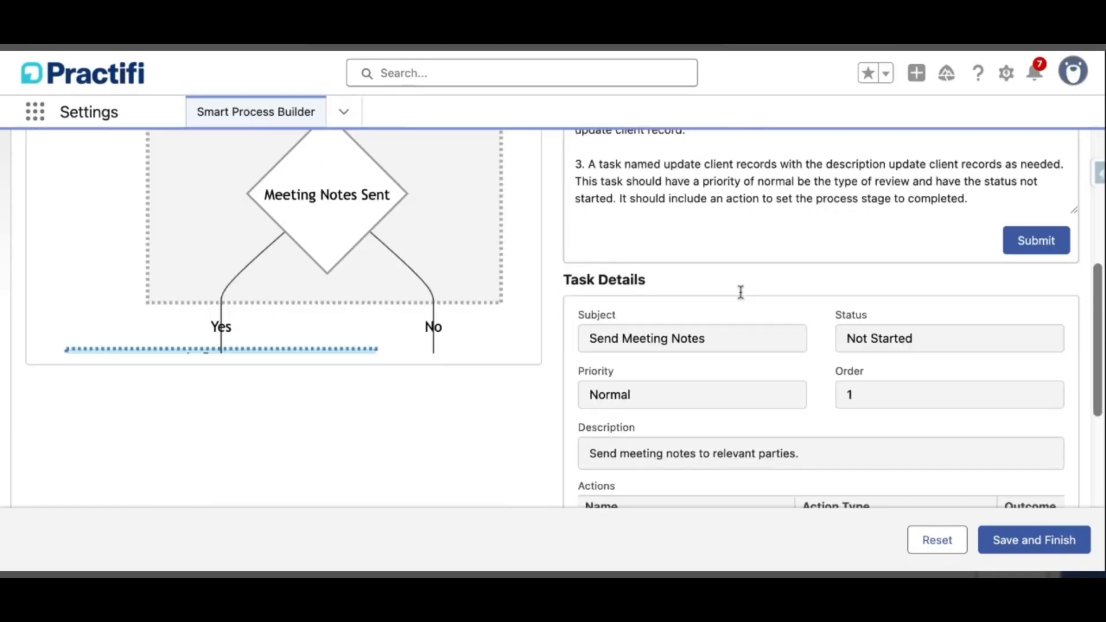
{"action": "scroll", "coordinate": [741, 292], "scroll_direction": "down", "scroll_amount": 1}
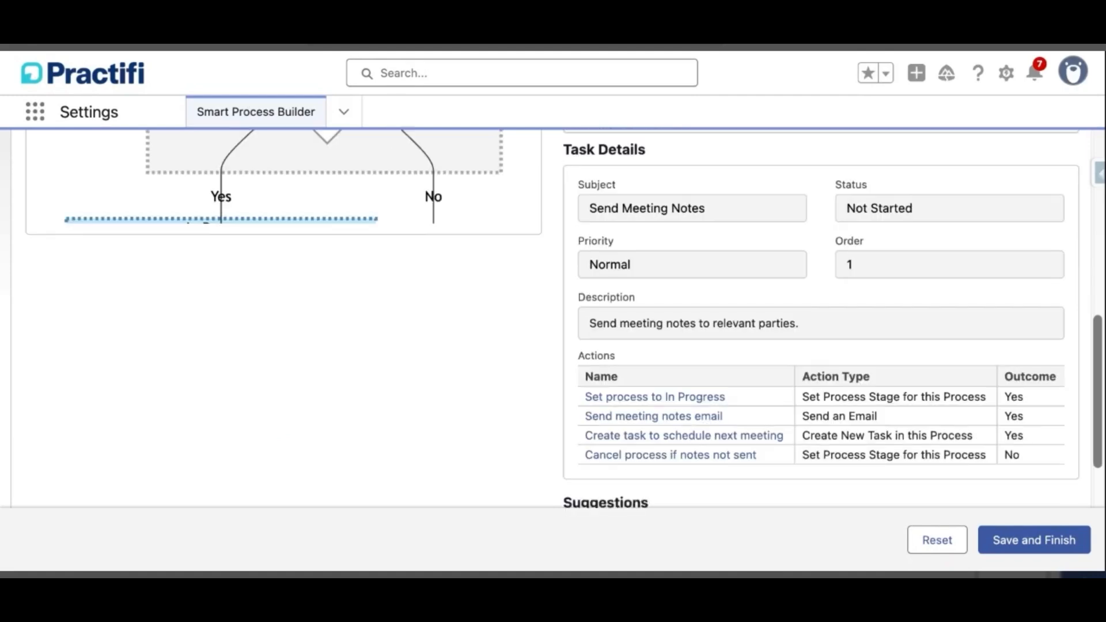
Step: Review the Schedule Next Meeting Appointment task's details and actions in the regenerated process
{"action": "scroll", "coordinate": [564, 318], "scroll_direction": "up", "scroll_amount": 1}
{"action": "scroll", "coordinate": [459, 370], "scroll_direction": "up", "scroll_amount": 4}
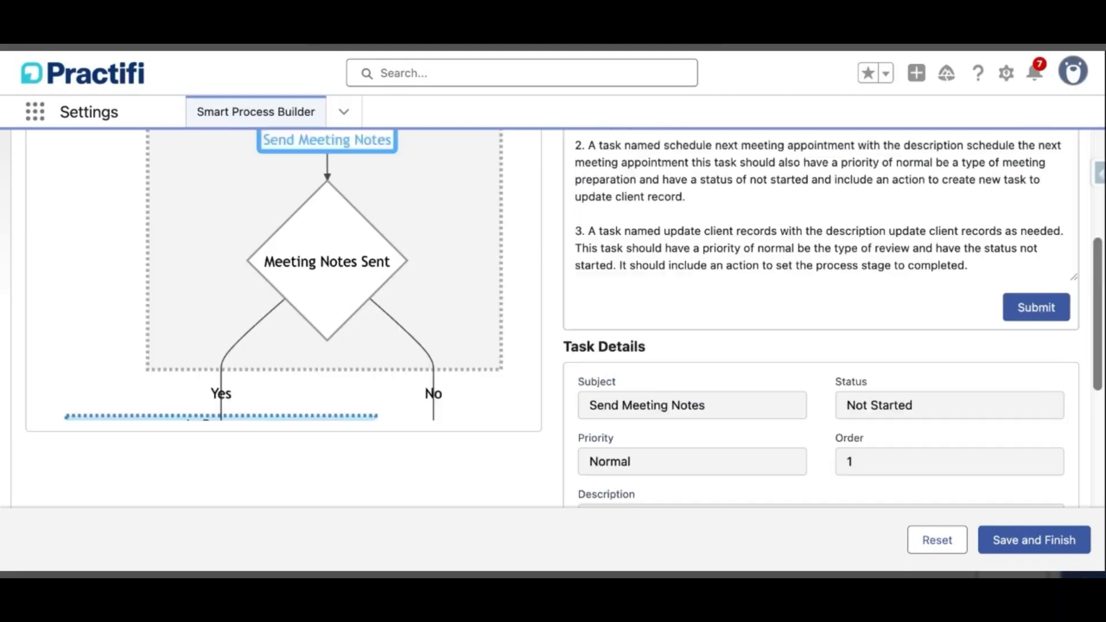
{"action": "scroll", "coordinate": [485, 366], "scroll_direction": "down", "scroll_amount": 5}
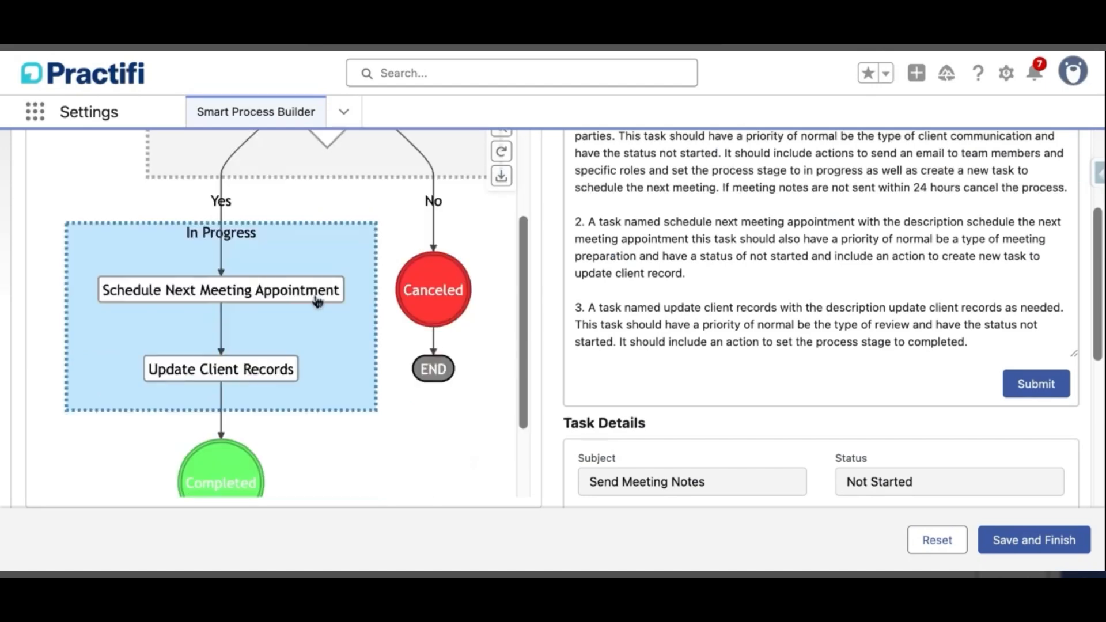
{"action": "left_click", "coordinate": [316, 290]}
{"action": "scroll", "coordinate": [682, 371], "scroll_direction": "down", "scroll_amount": 3}
{"action": "scroll", "coordinate": [682, 371], "scroll_direction": "down", "scroll_amount": 2}
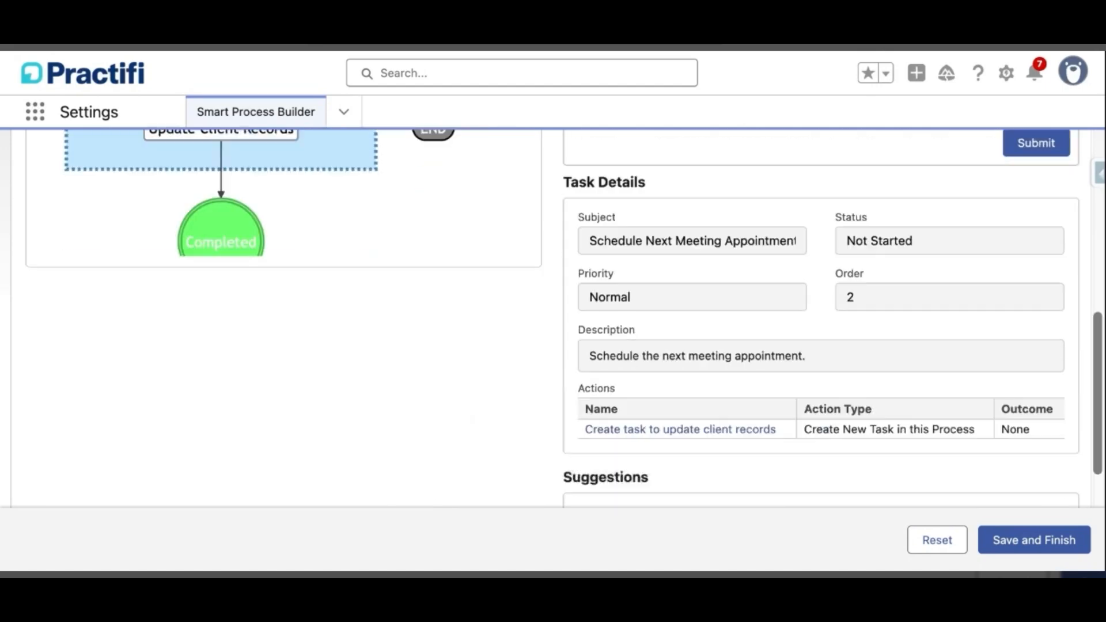
{"action": "scroll", "coordinate": [553, 317], "scroll_direction": "up", "scroll_amount": 2}
{"action": "scroll", "coordinate": [276, 357], "scroll_direction": "up", "scroll_amount": 1}
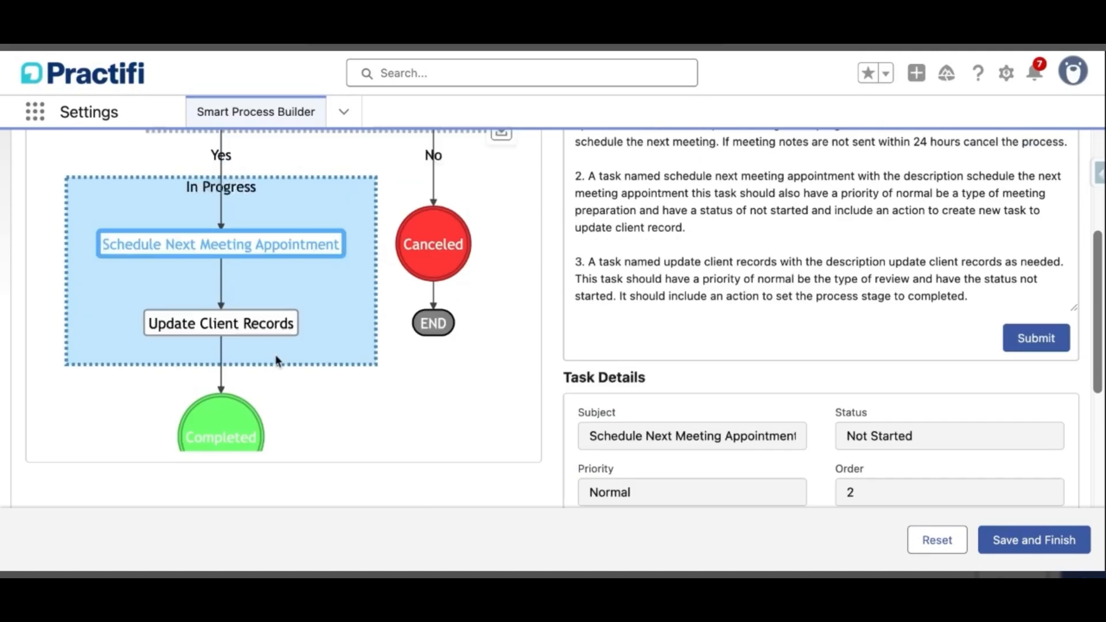
Step: Review the Update Client Records task's details and actions in the regenerated process
{"action": "left_click", "coordinate": [234, 325]}
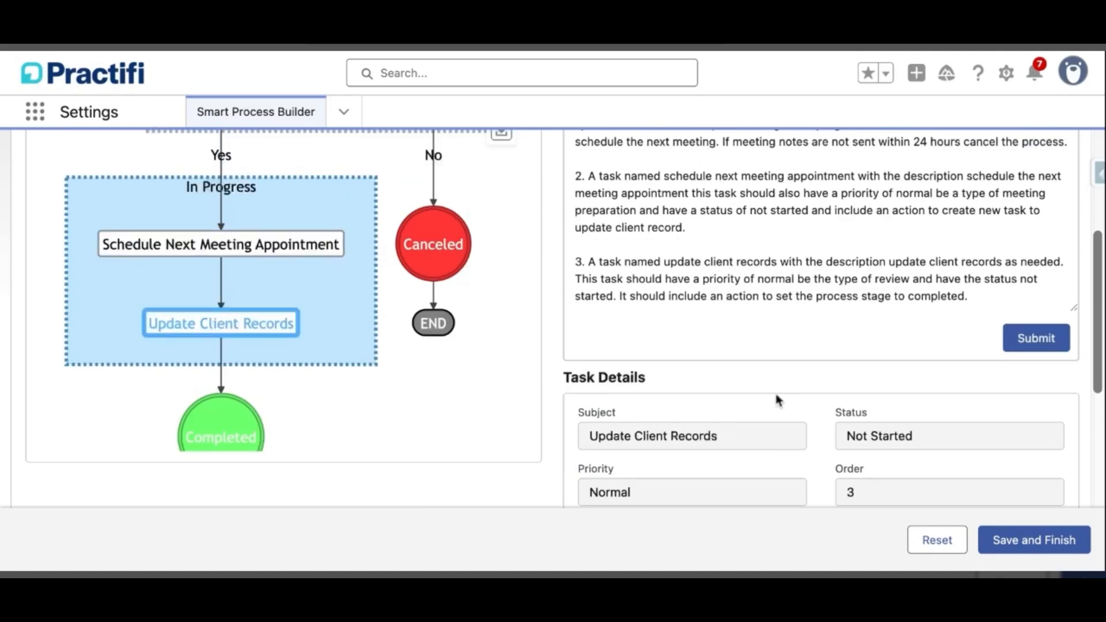
{"action": "scroll", "coordinate": [781, 400], "scroll_direction": "down", "scroll_amount": 1}
{"action": "scroll", "coordinate": [781, 399], "scroll_direction": "down", "scroll_amount": 2}
{"action": "scroll", "coordinate": [780, 399], "scroll_direction": "down", "scroll_amount": 2}
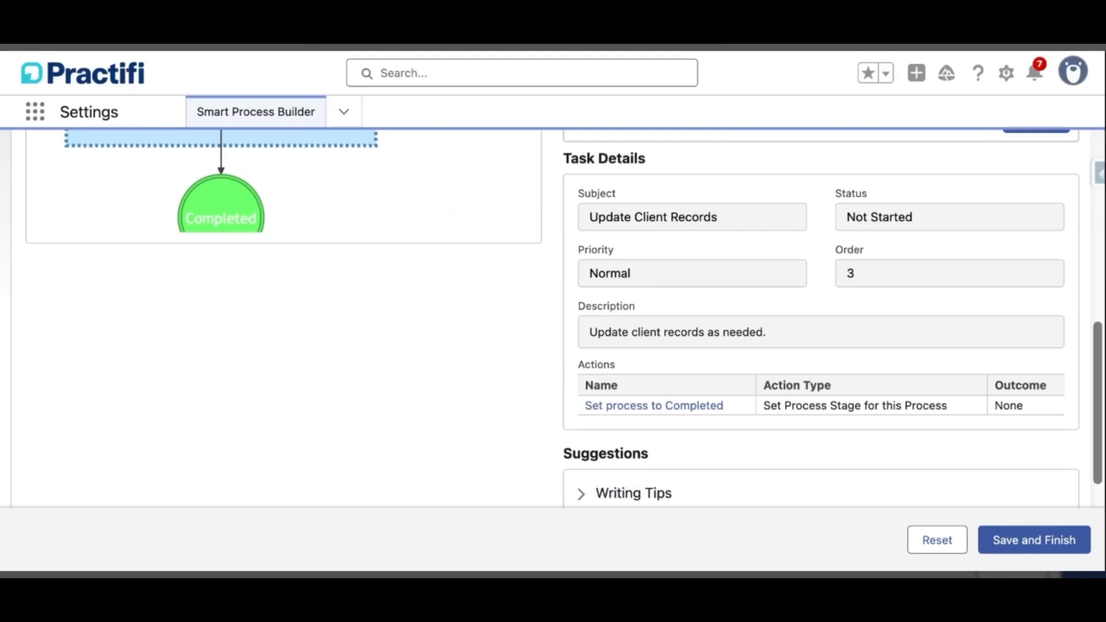
Step: Save and finish the refined process, and open the created process record
{"action": "left_click", "coordinate": [1057, 542]}
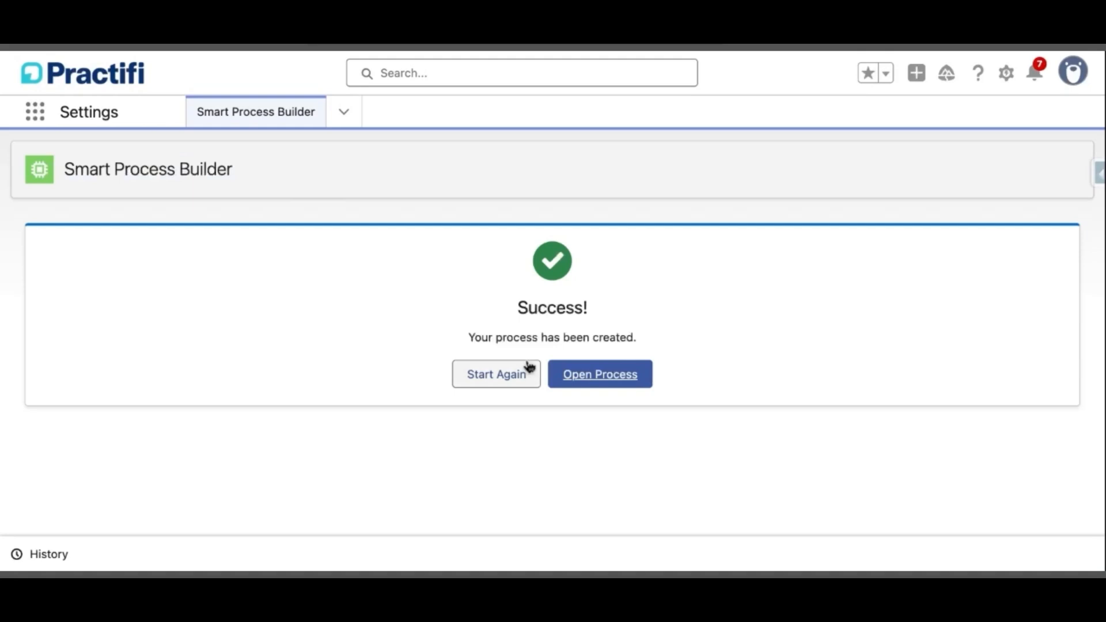
{"action": "left_click", "coordinate": [639, 382]}
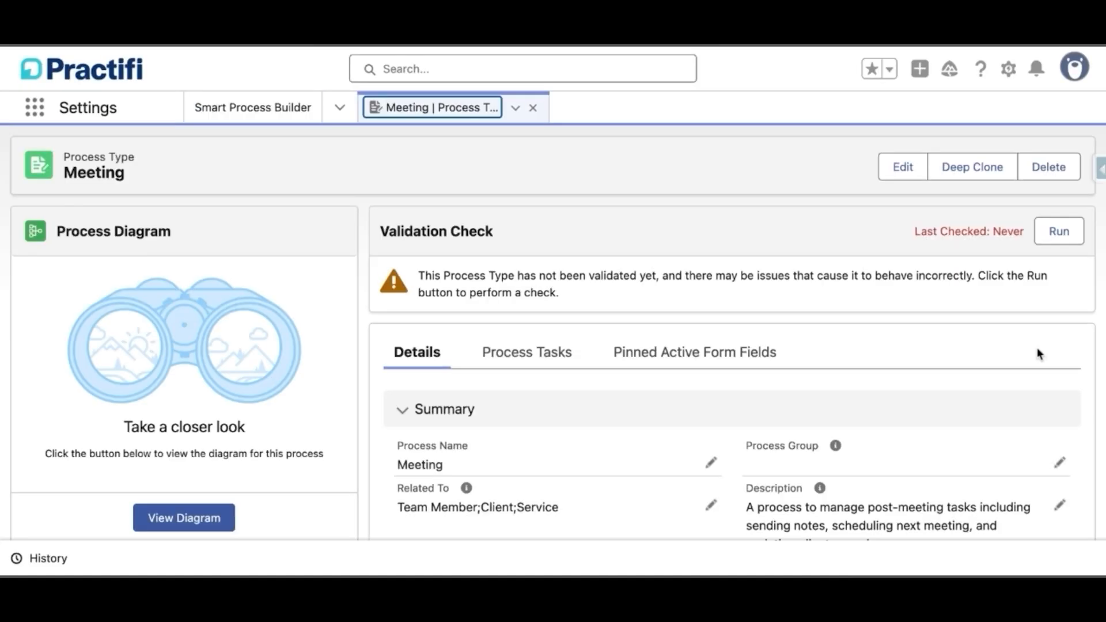
Step: Examine the new process type's summary, stages and process settings on its record
{"action": "scroll", "coordinate": [1040, 354], "scroll_direction": "down", "scroll_amount": 1}
{"action": "scroll", "coordinate": [1040, 355], "scroll_direction": "down", "scroll_amount": 2}
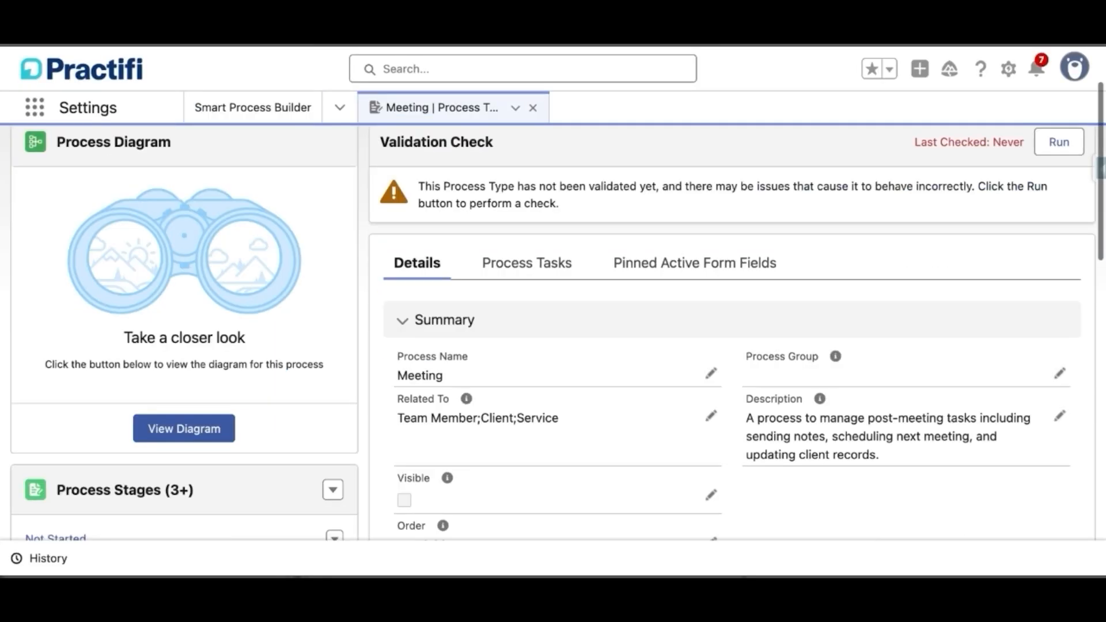
{"action": "scroll", "coordinate": [557, 311], "scroll_direction": "down", "scroll_amount": 1}
{"action": "scroll", "coordinate": [1069, 368], "scroll_direction": "down", "scroll_amount": 1}
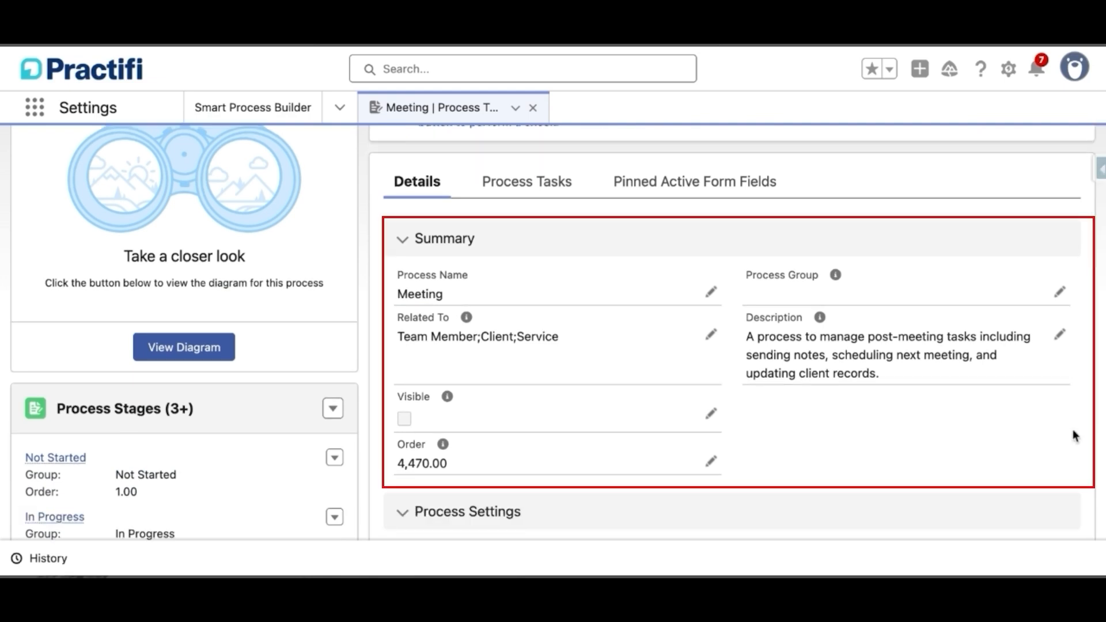
{"action": "scroll", "coordinate": [1075, 436], "scroll_direction": "down", "scroll_amount": 1}
{"action": "scroll", "coordinate": [1075, 436], "scroll_direction": "down", "scroll_amount": 3}
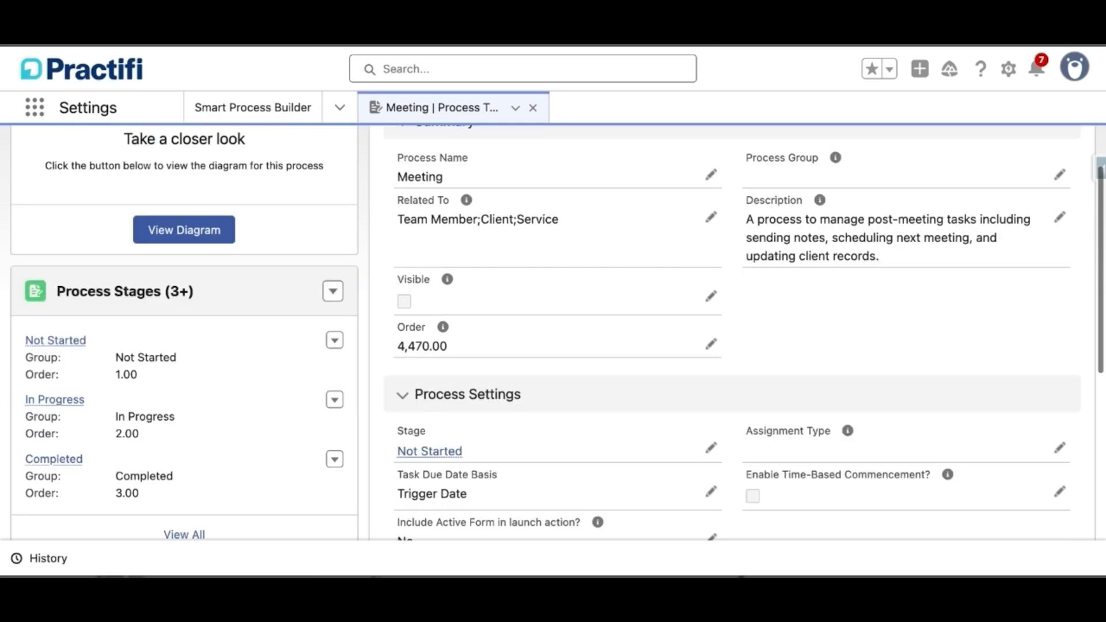
{"action": "scroll", "coordinate": [732, 334], "scroll_direction": "down", "scroll_amount": 2}
{"action": "scroll", "coordinate": [557, 335], "scroll_direction": "down", "scroll_amount": 1}
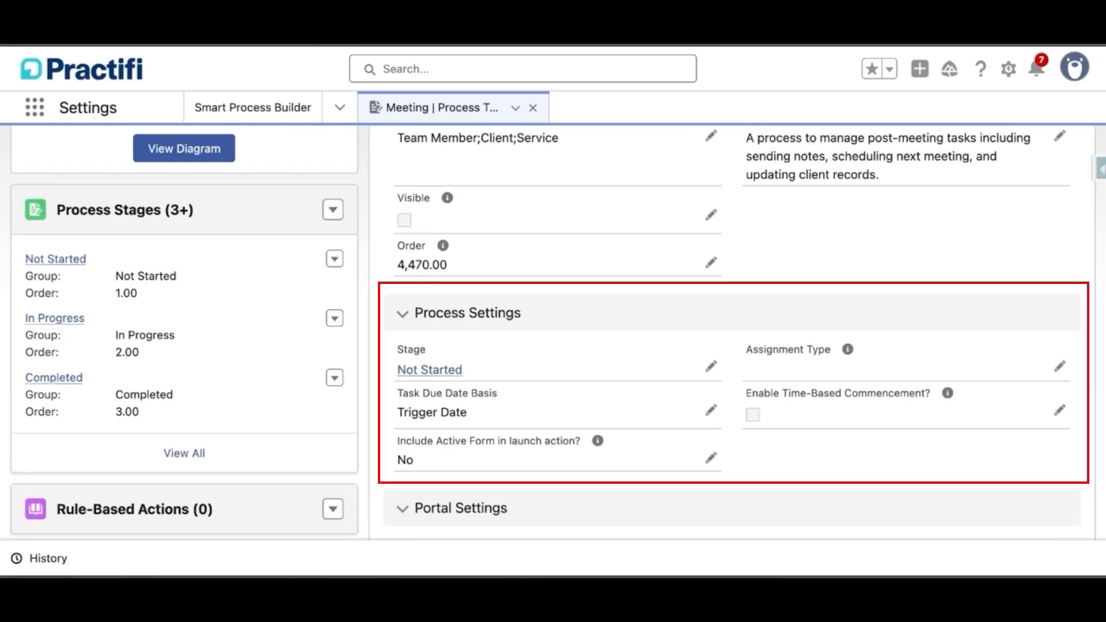
Step: Open the Send Meeting Notes record from the process type's task list and look over its summary, actions and task settings
{"action": "scroll", "coordinate": [1085, 281], "scroll_direction": "up", "scroll_amount": 4}
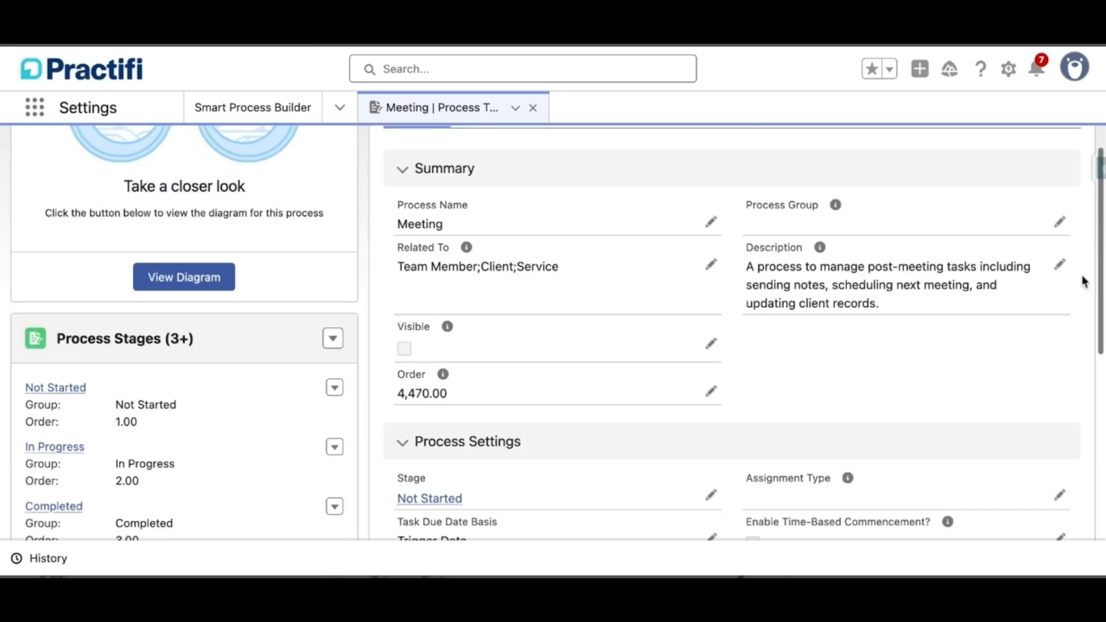
{"action": "scroll", "coordinate": [1084, 281], "scroll_direction": "up", "scroll_amount": 3}
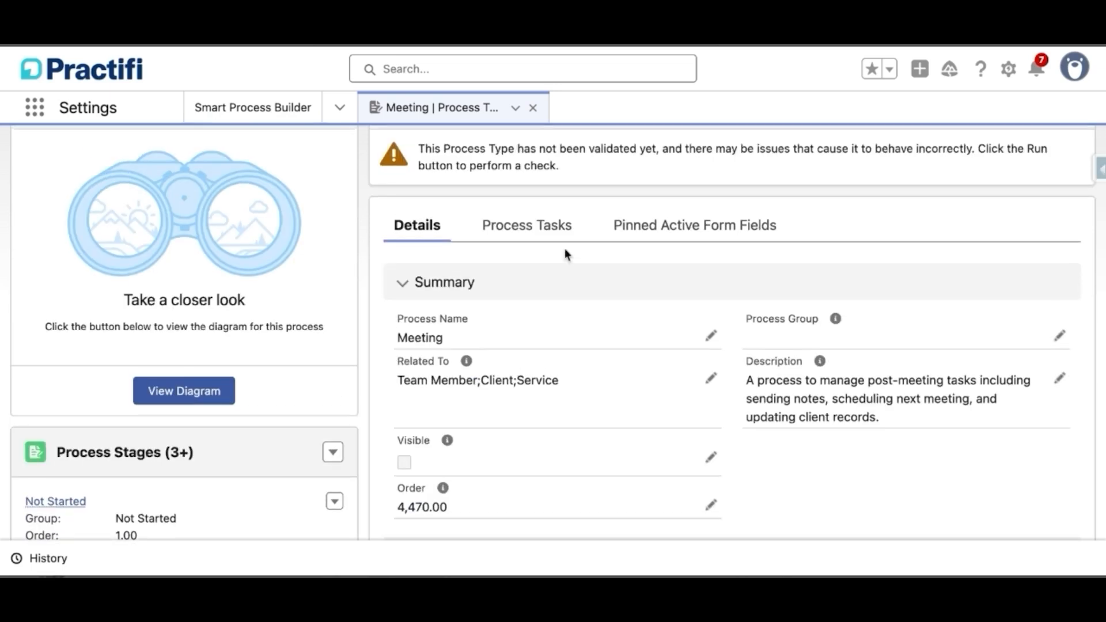
{"action": "left_click", "coordinate": [560, 230]}
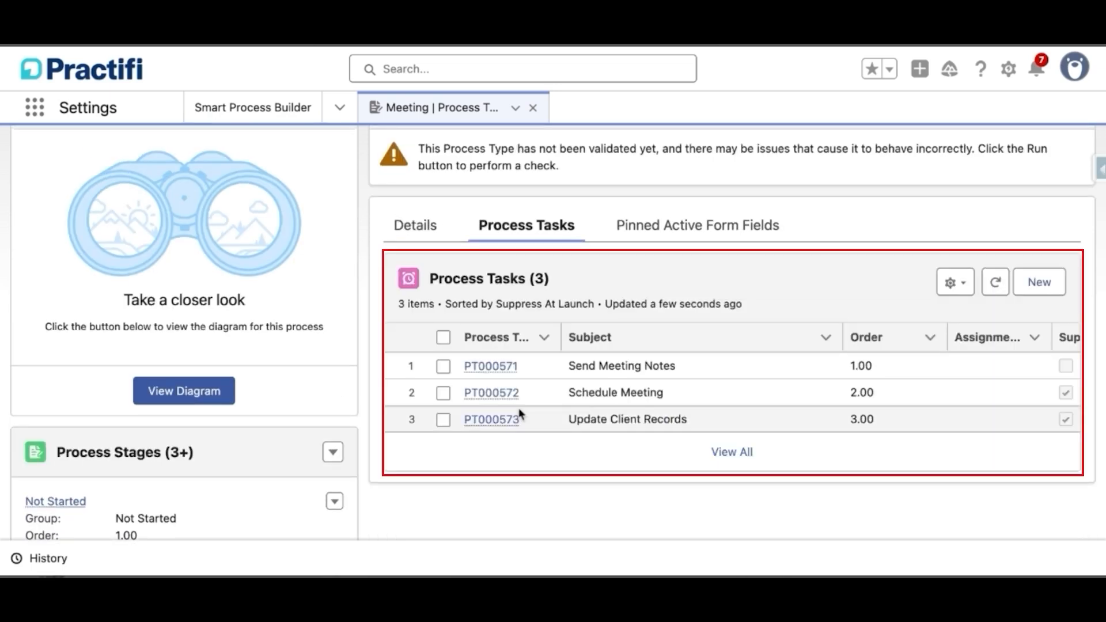
{"action": "left_click", "coordinate": [503, 370]}
{"action": "scroll", "coordinate": [713, 369], "scroll_direction": "down", "scroll_amount": 2}
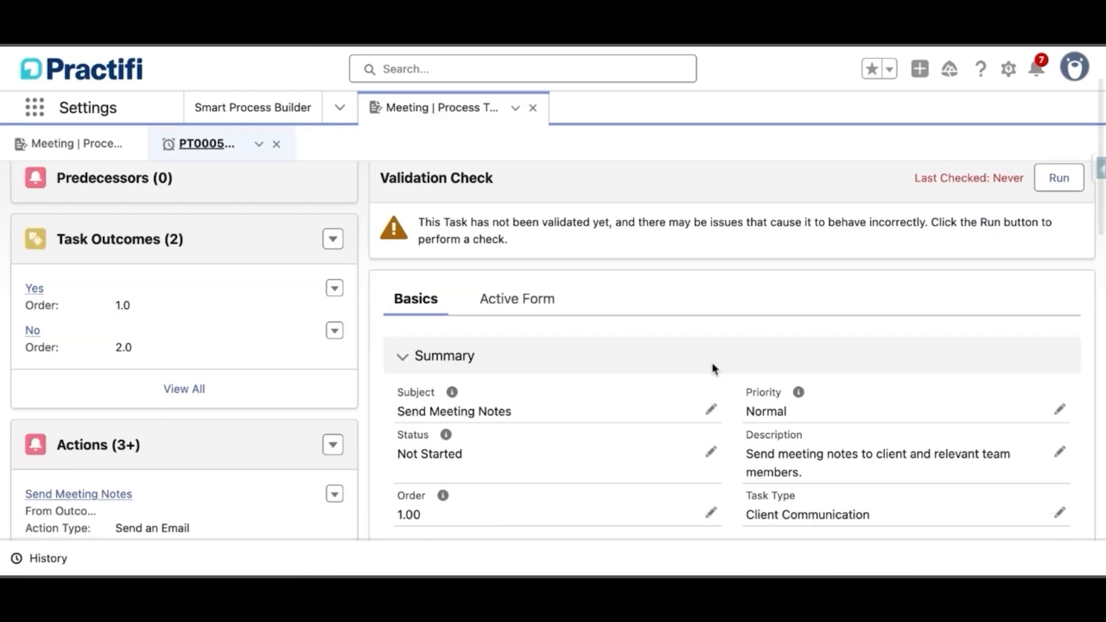
{"action": "scroll", "coordinate": [714, 369], "scroll_direction": "down", "scroll_amount": 6}
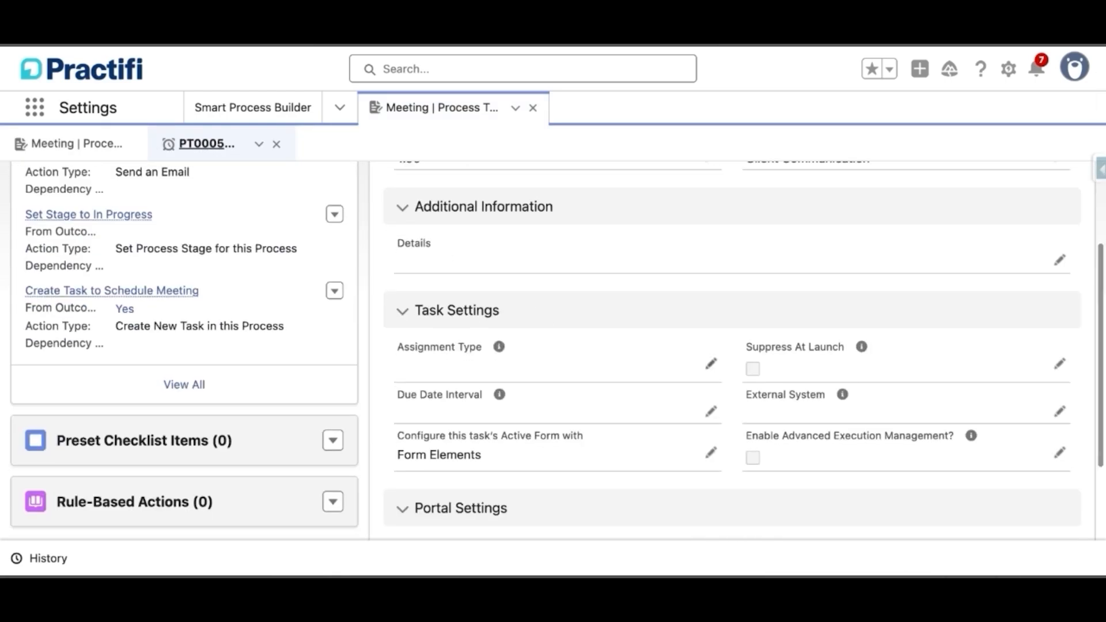
Step: Start a preset checklist item for the task, labelled "Did you send meeting notes to both client and servicing team?", with order 1
{"action": "left_click", "coordinate": [333, 440]}
{"action": "left_click", "coordinate": [359, 471]}
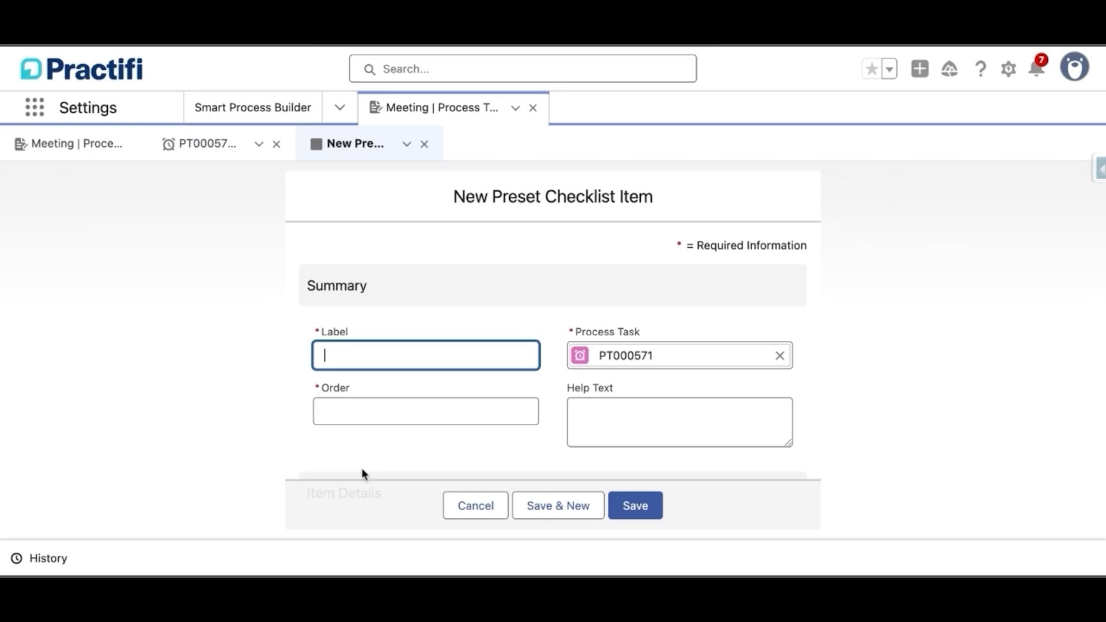
{"action": "type", "text": "Did you send meeting notes"}
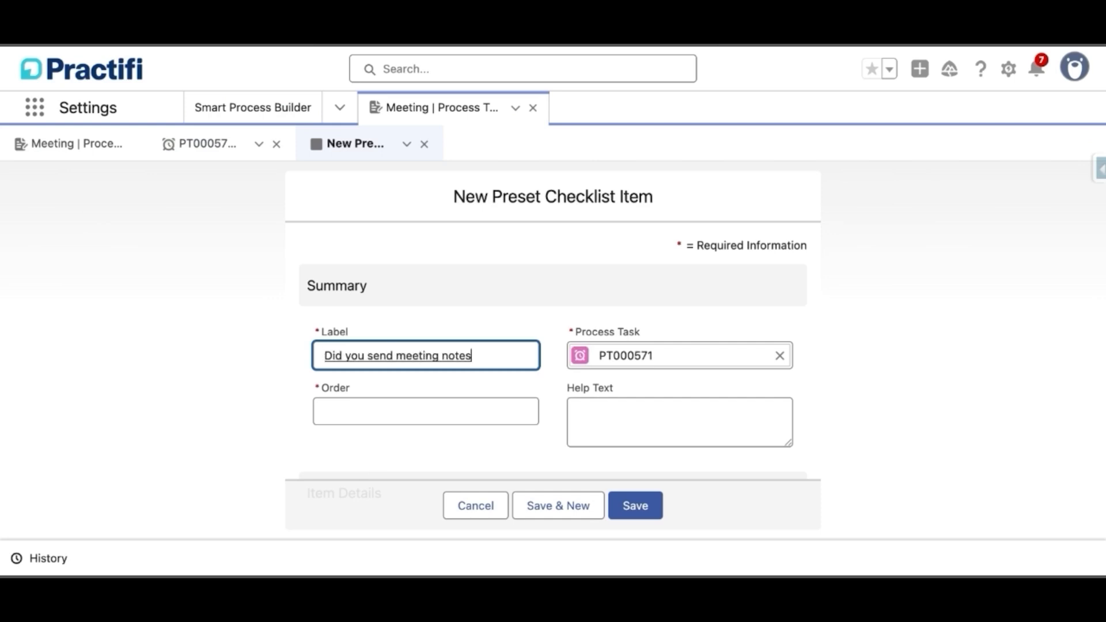
{"action": "type", "text": " to both client and servicing team?"}
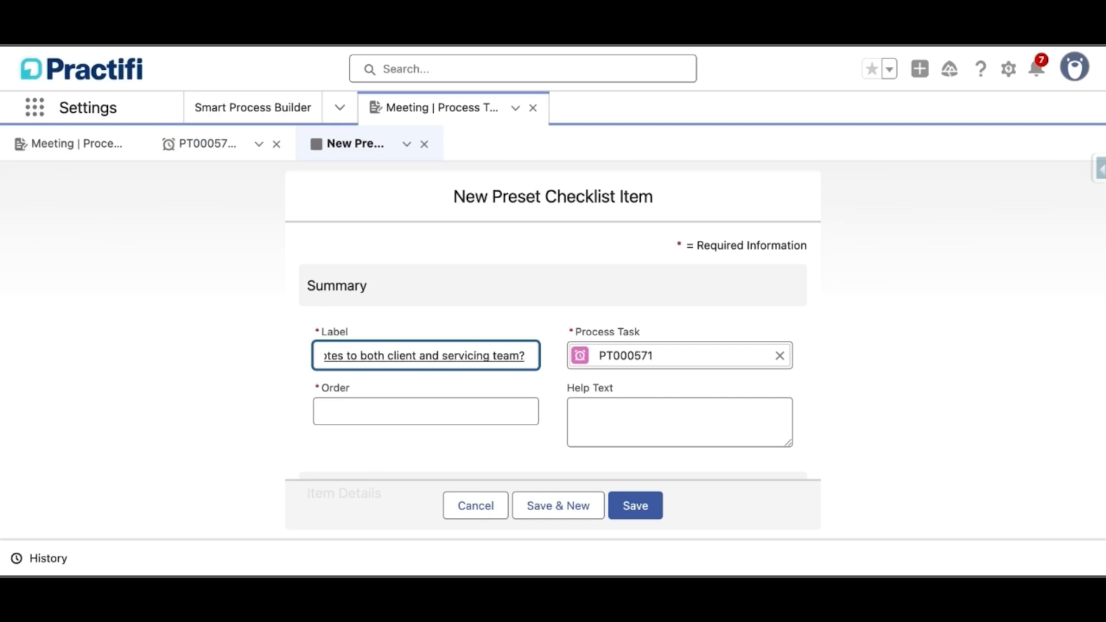
{"action": "left_click", "coordinate": [344, 414]}
{"action": "type", "text": "1"}
Step: Mark the new preset checklist item as required and save it
{"action": "scroll", "coordinate": [526, 404], "scroll_direction": "down", "scroll_amount": 2}
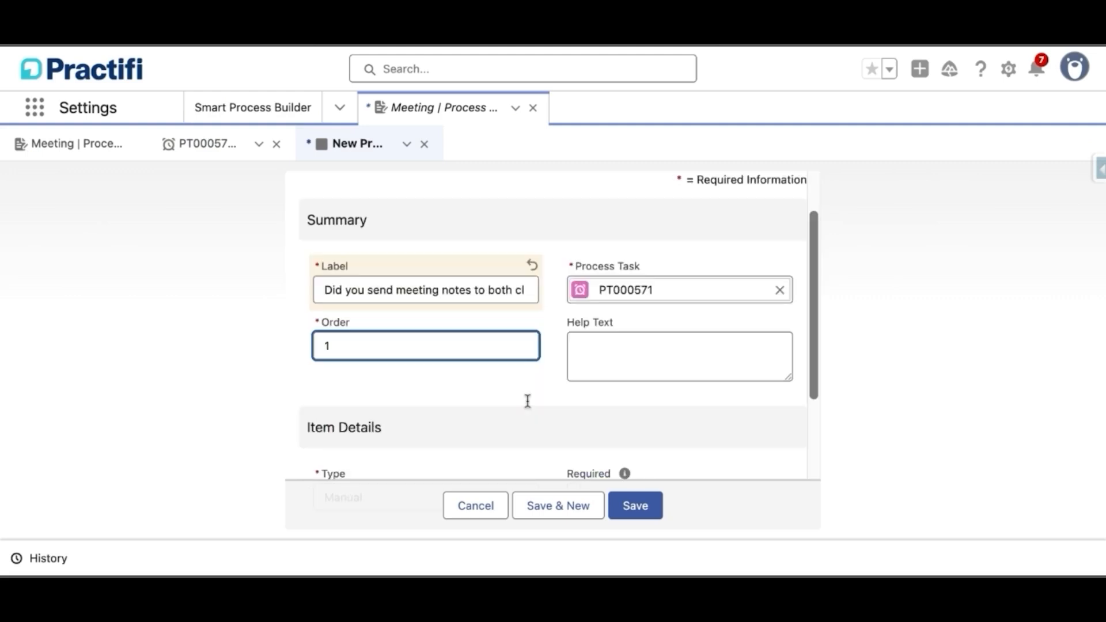
{"action": "scroll", "coordinate": [527, 400], "scroll_direction": "down", "scroll_amount": 2}
{"action": "left_click", "coordinate": [574, 414]}
{"action": "left_click", "coordinate": [637, 509]}
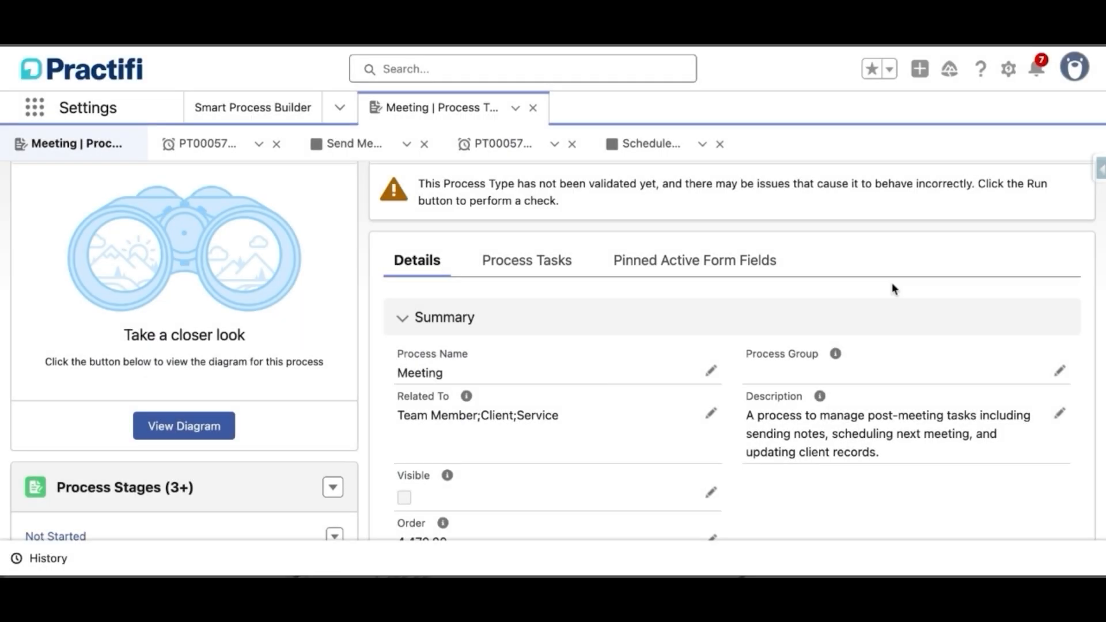
Step: Make the Meeting process type visible and save the change to its record
{"action": "scroll", "coordinate": [807, 345], "scroll_direction": "down", "scroll_amount": 3}
{"action": "left_click", "coordinate": [712, 408]}
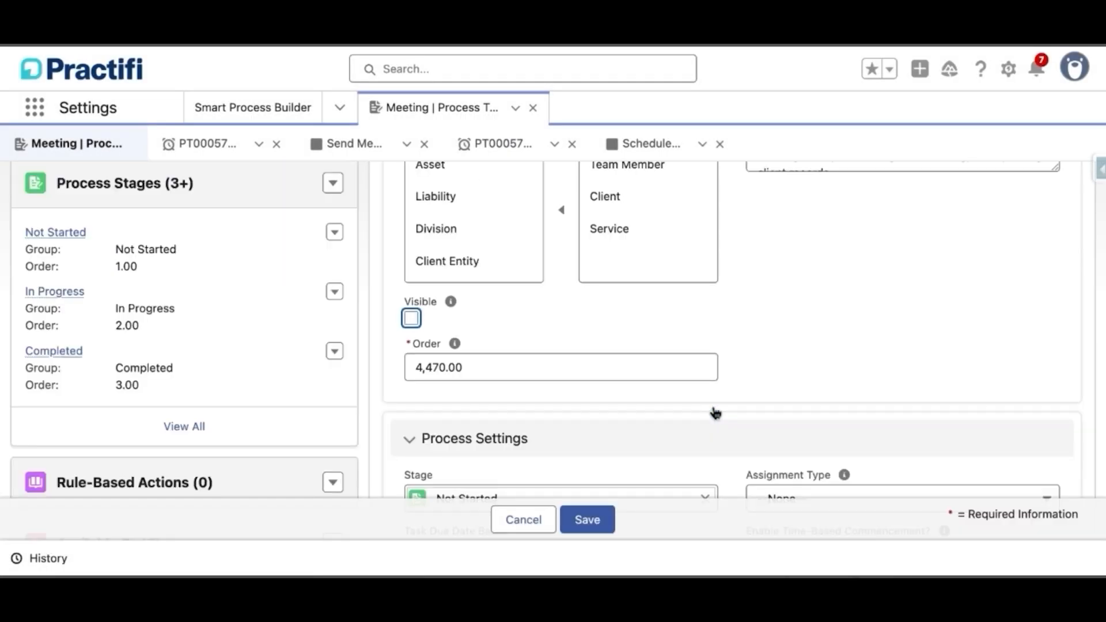
{"action": "left_click", "coordinate": [411, 318]}
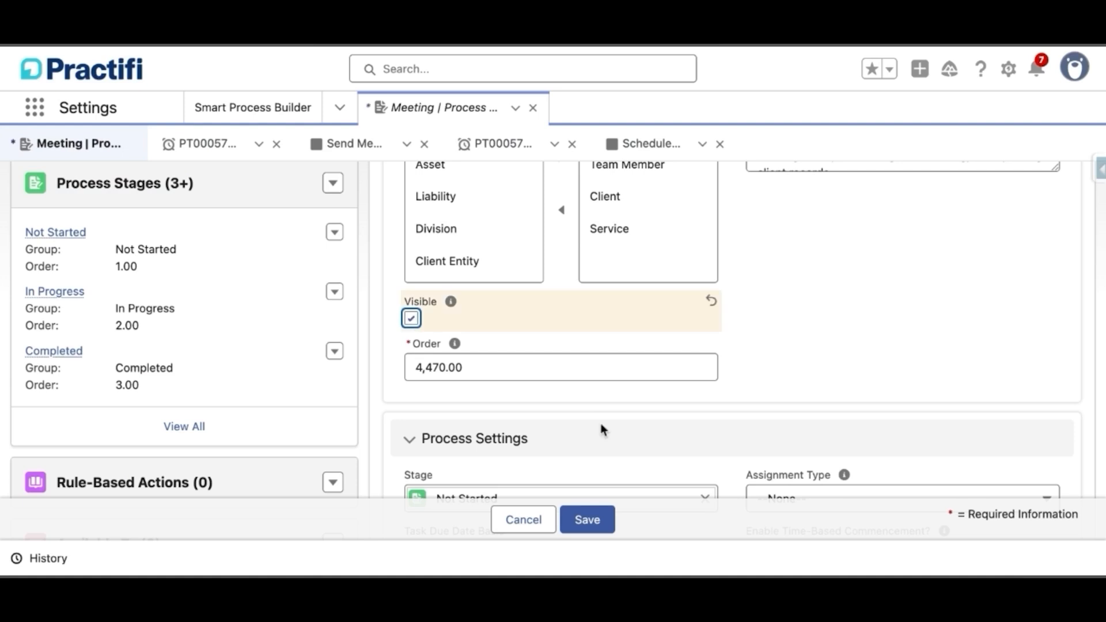
{"action": "left_click", "coordinate": [609, 521]}
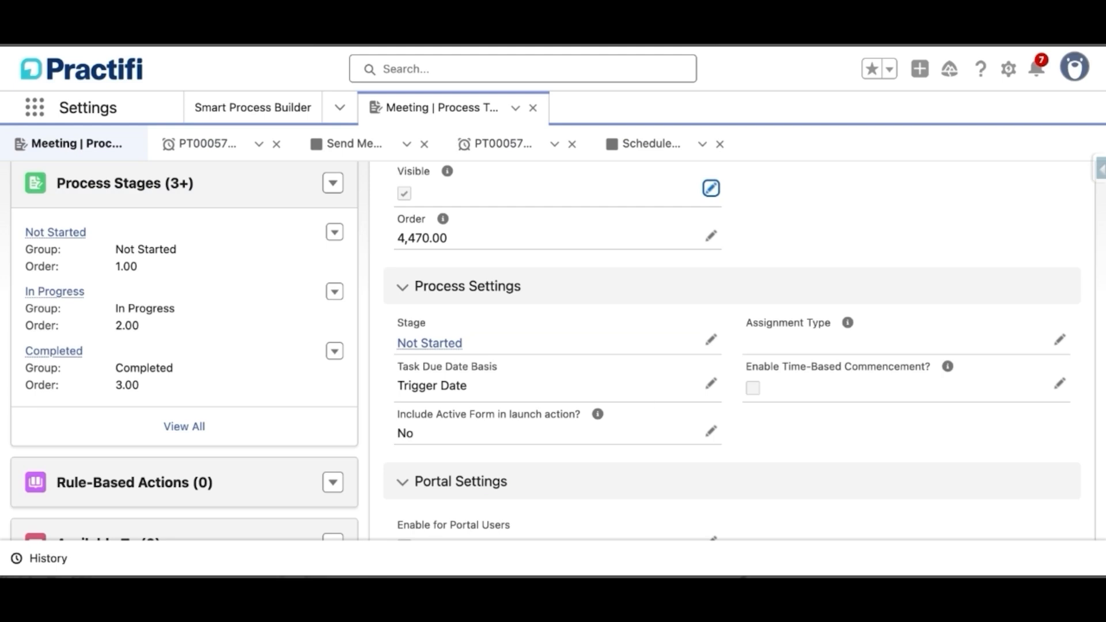
{"action": "scroll", "coordinate": [644, 395], "scroll_direction": "up", "scroll_amount": 3}
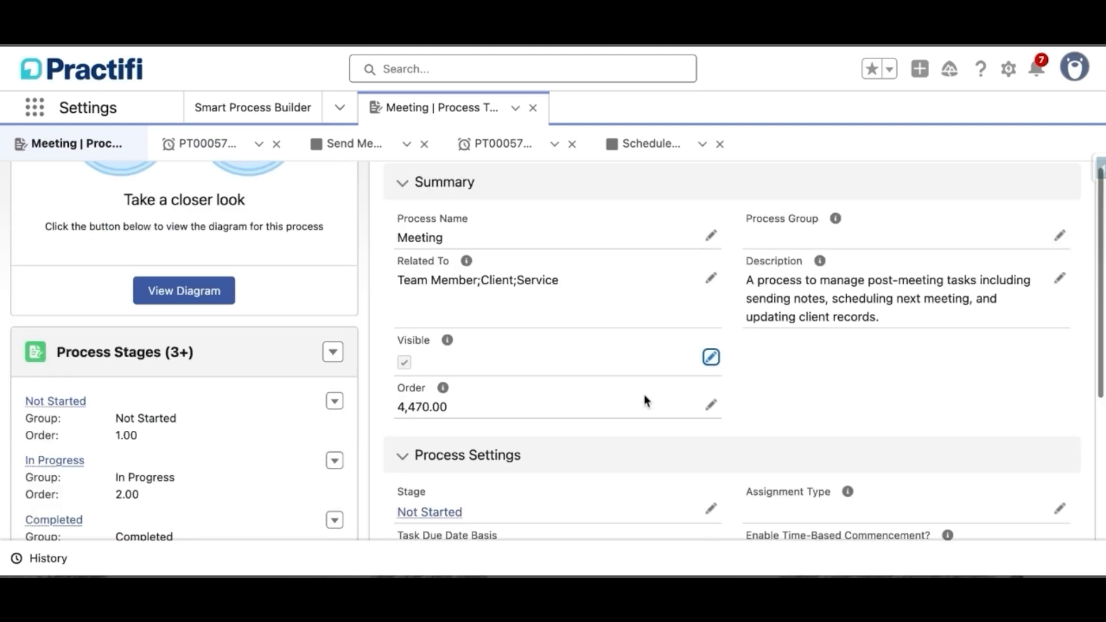
{"action": "scroll", "coordinate": [644, 395], "scroll_direction": "up", "scroll_amount": 2}
{"action": "scroll", "coordinate": [557, 331], "scroll_direction": "down", "scroll_amount": 1}
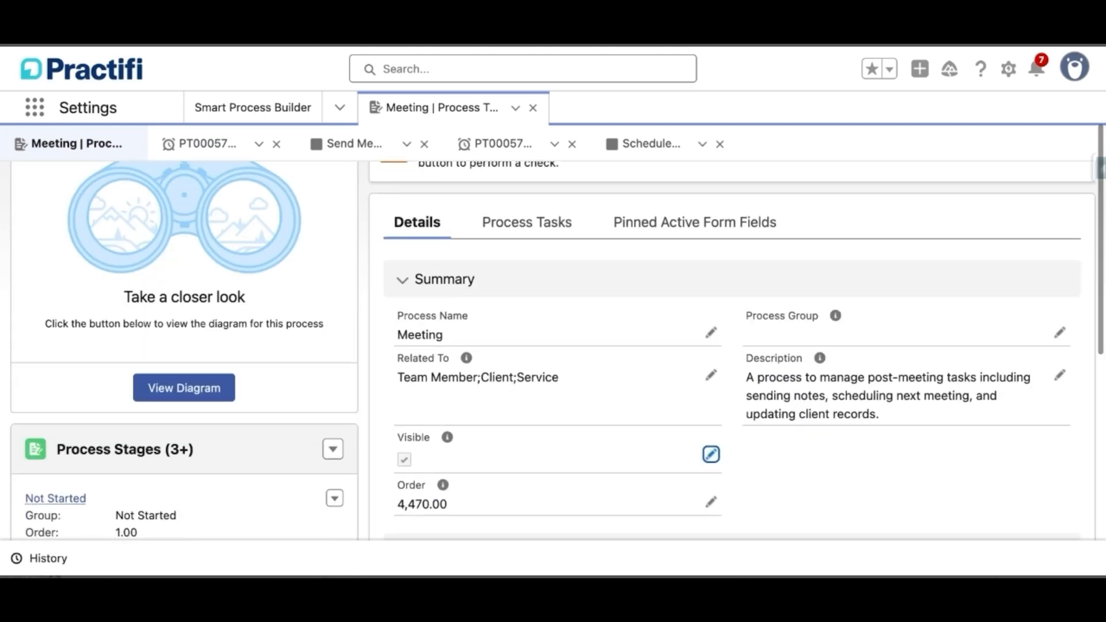